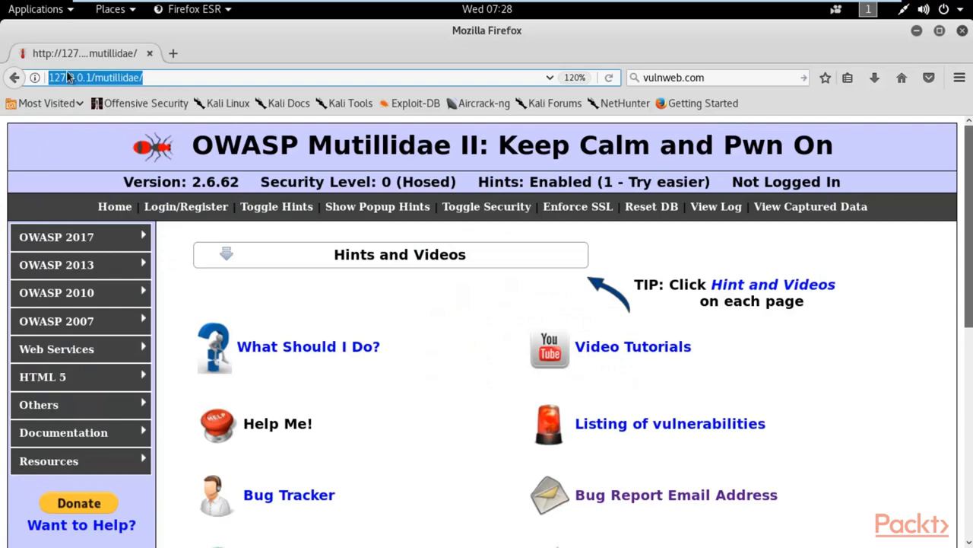
left_click(174, 76)
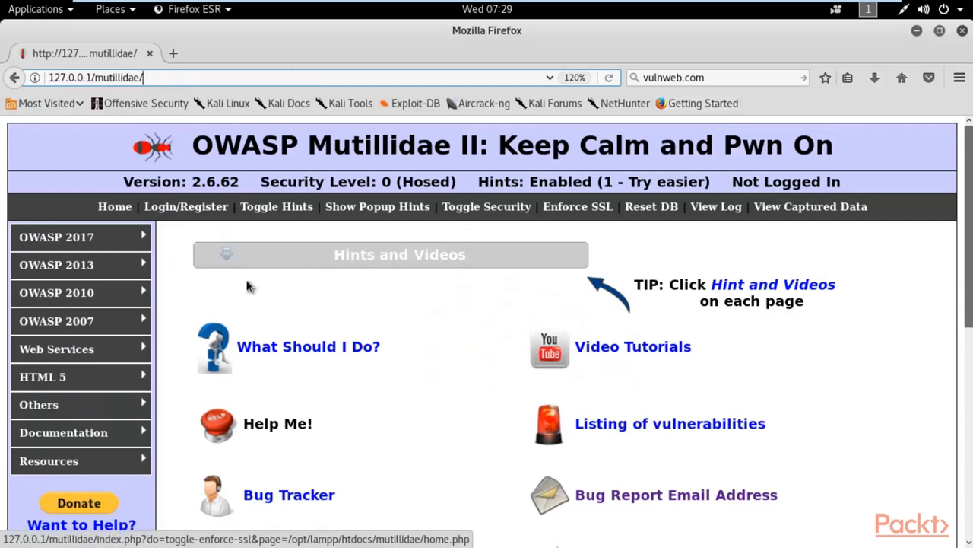
scroll(501, 259, "down", 5)
scroll(613, 210, "up", 5)
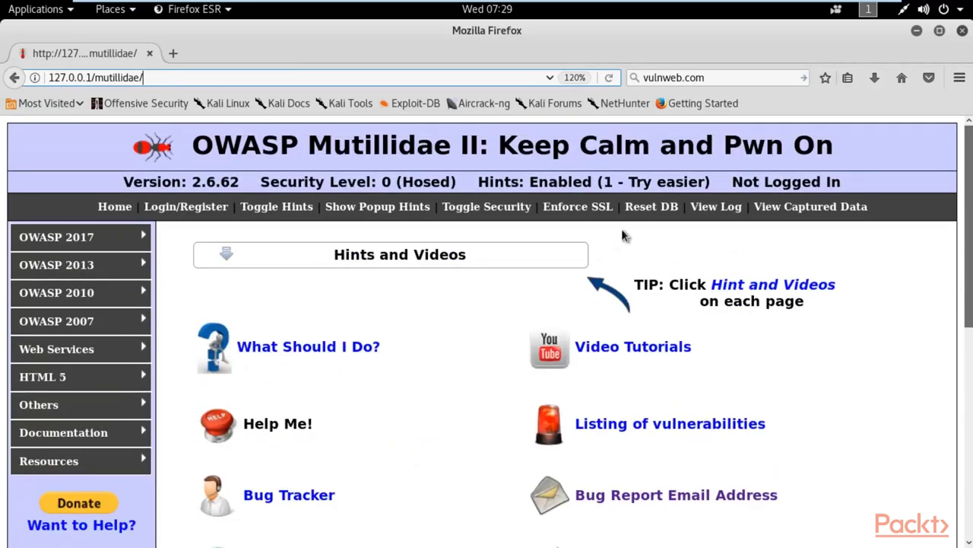
- Set the browser's network connection to Use system proxy settings and close the preferences
left_click(959, 77)
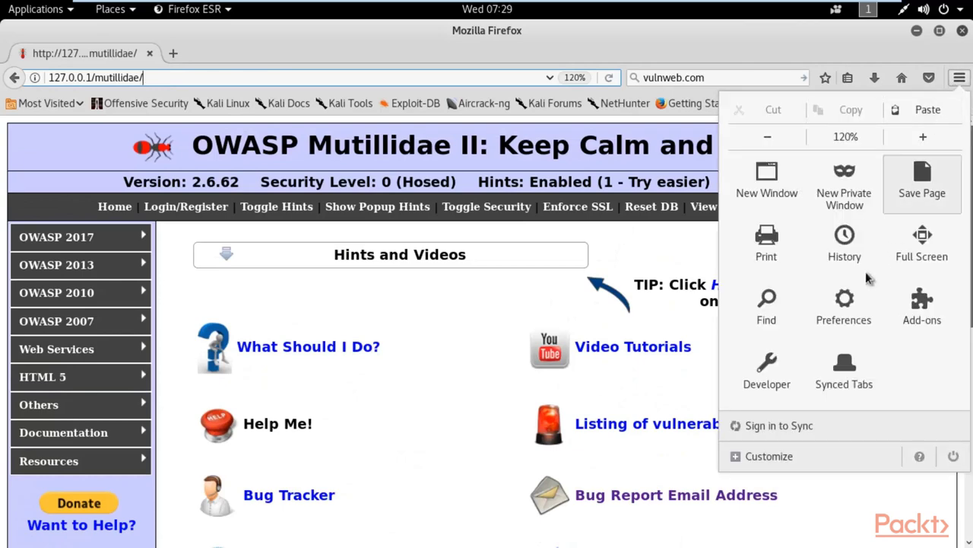
left_click(840, 305)
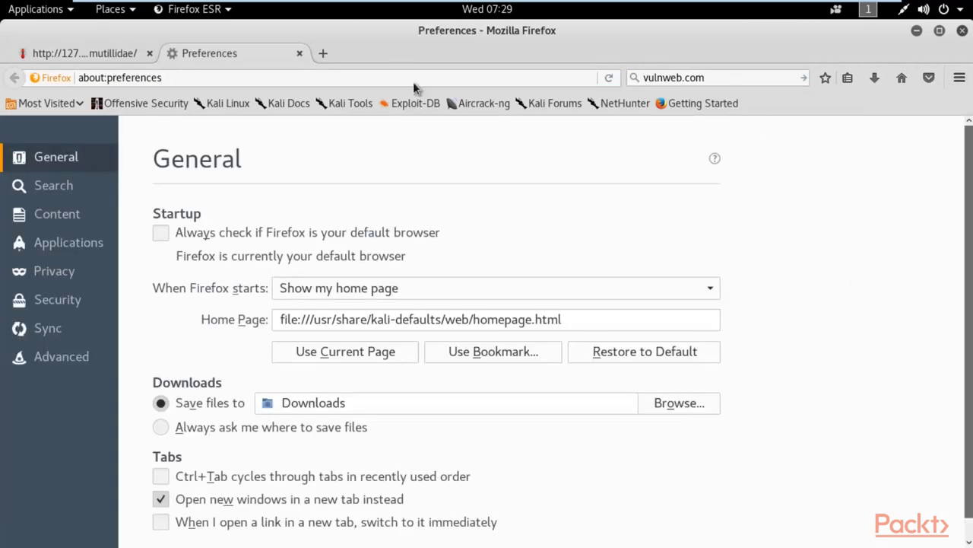
left_click(64, 362)
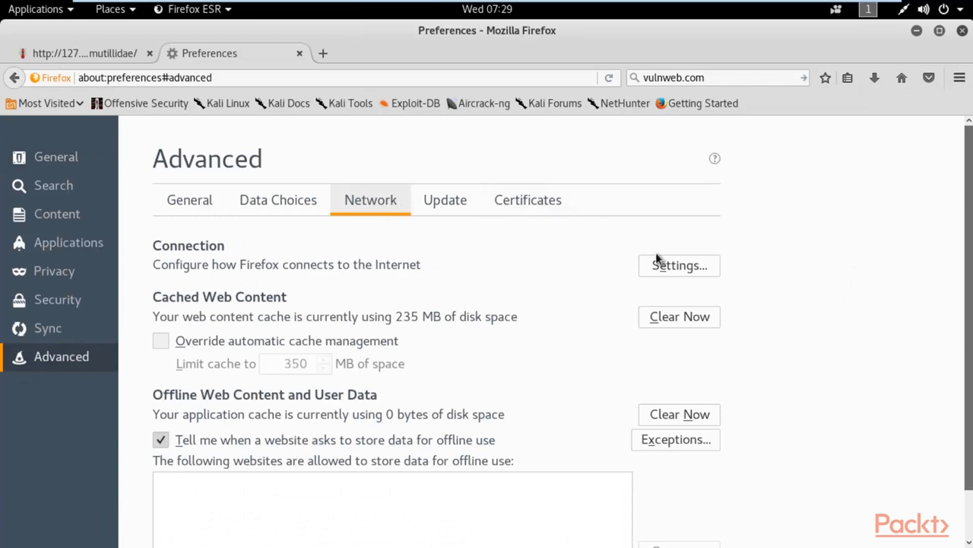
left_click(666, 268)
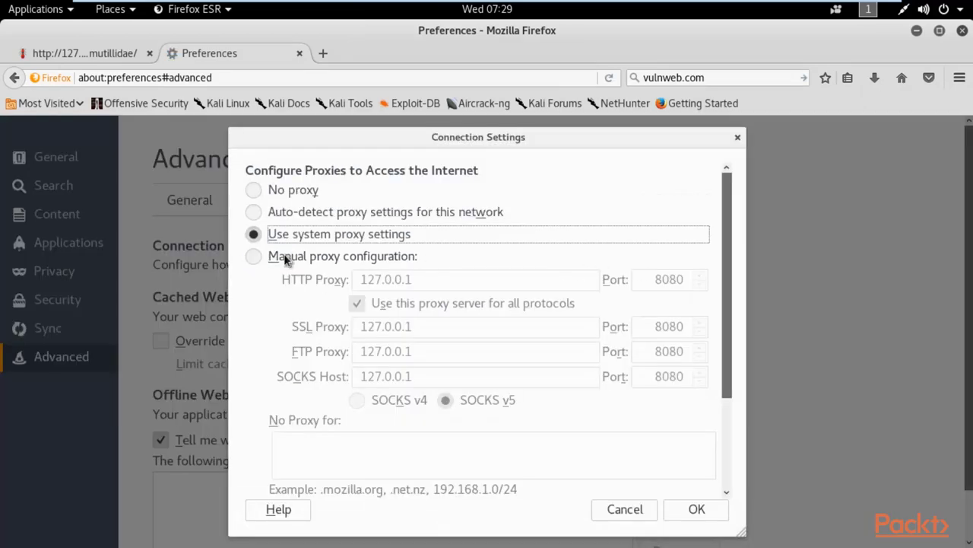
left_click(254, 257)
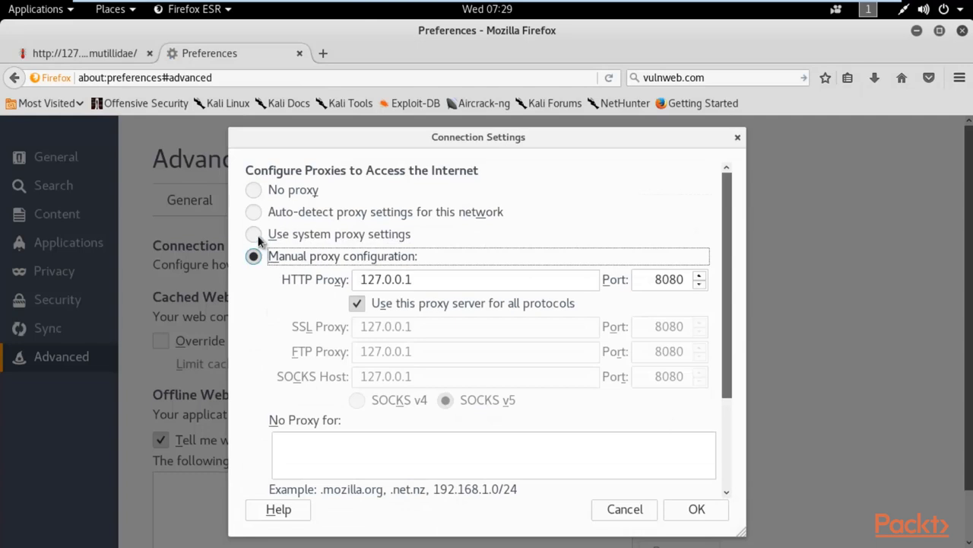
left_click(257, 236)
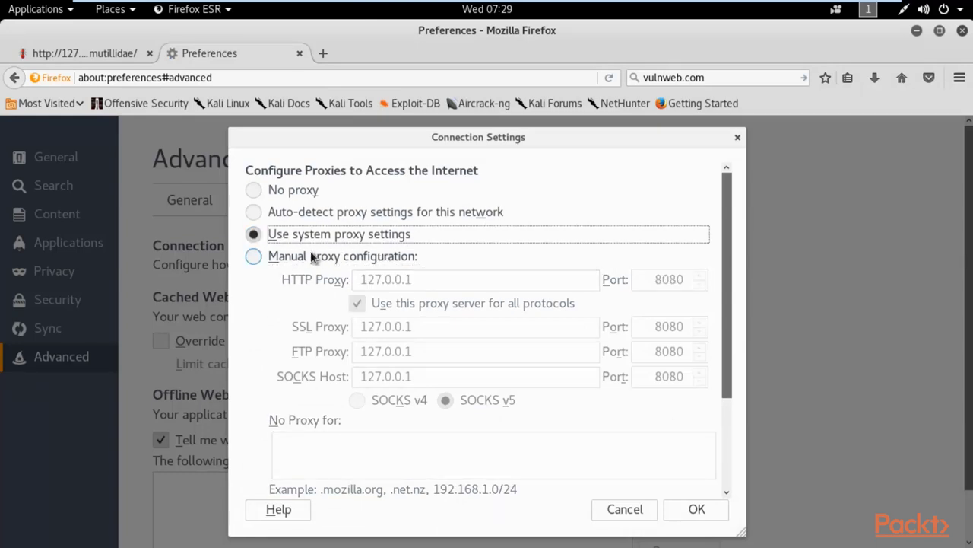
left_click(697, 510)
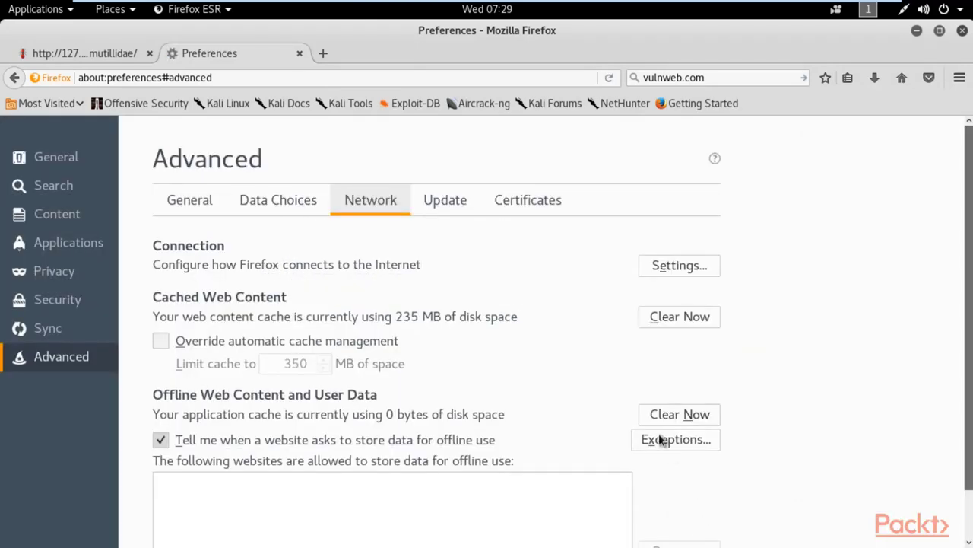
left_click(301, 53)
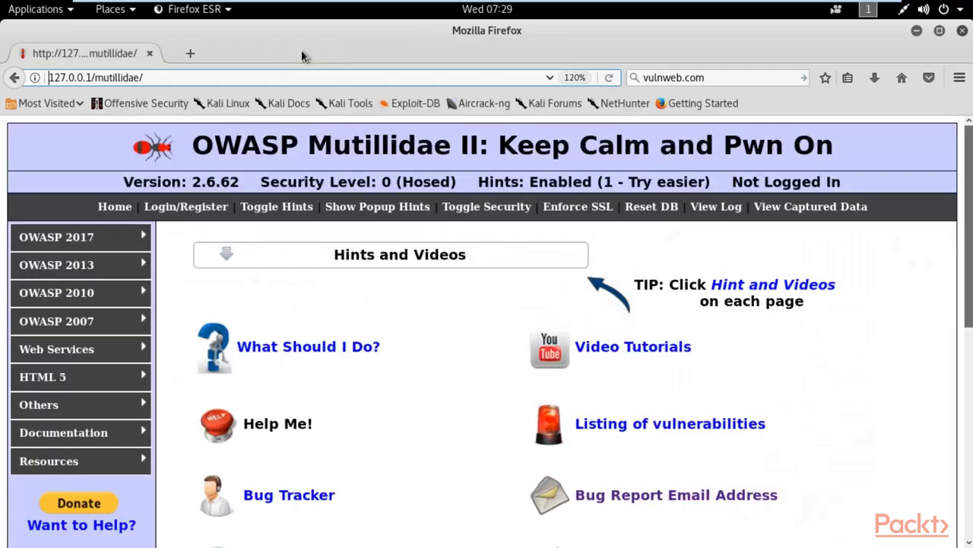
- Open the Text File Viewer page from OWASP 2017, A5 - Broken Access Control, Insecure Direct Object References
left_click(95, 75)
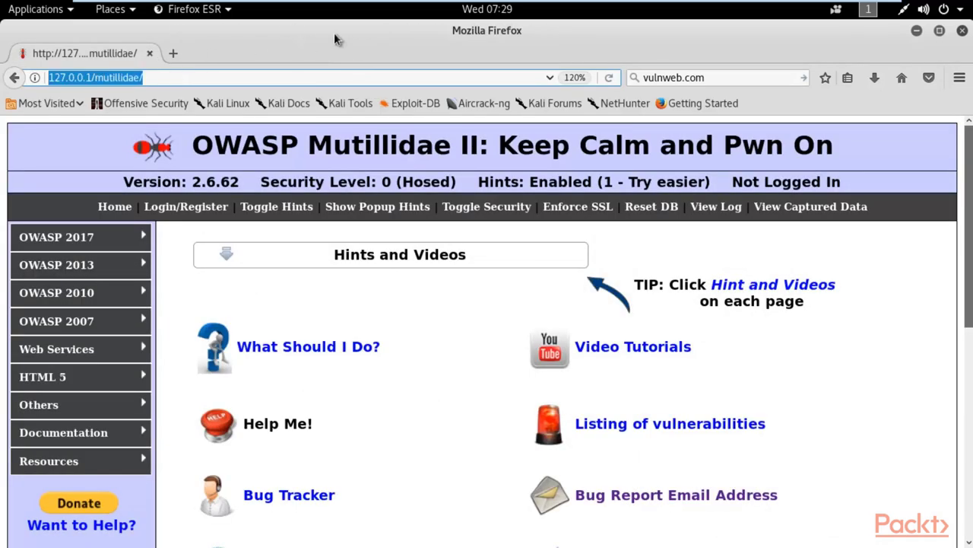
left_click(376, 286)
mouse_move(111, 243)
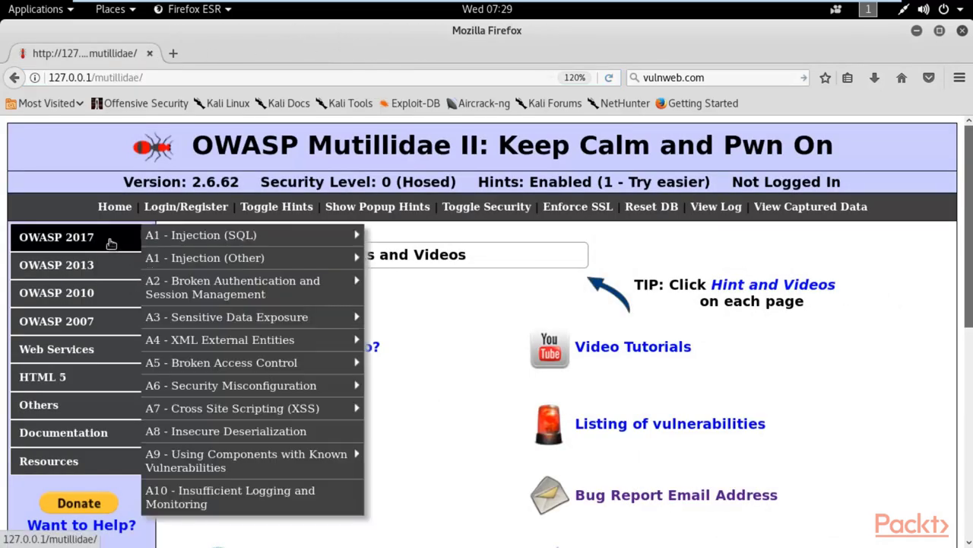
mouse_move(267, 376)
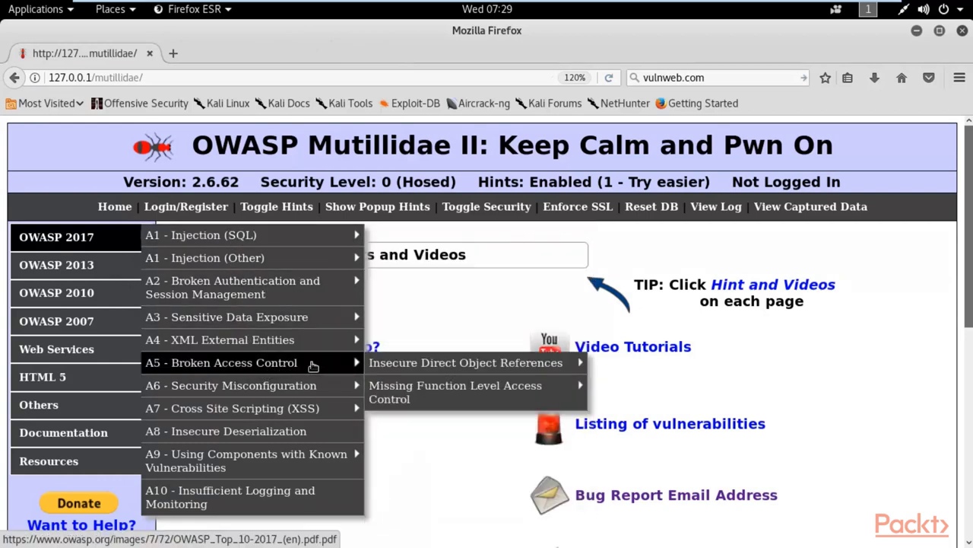
mouse_move(400, 368)
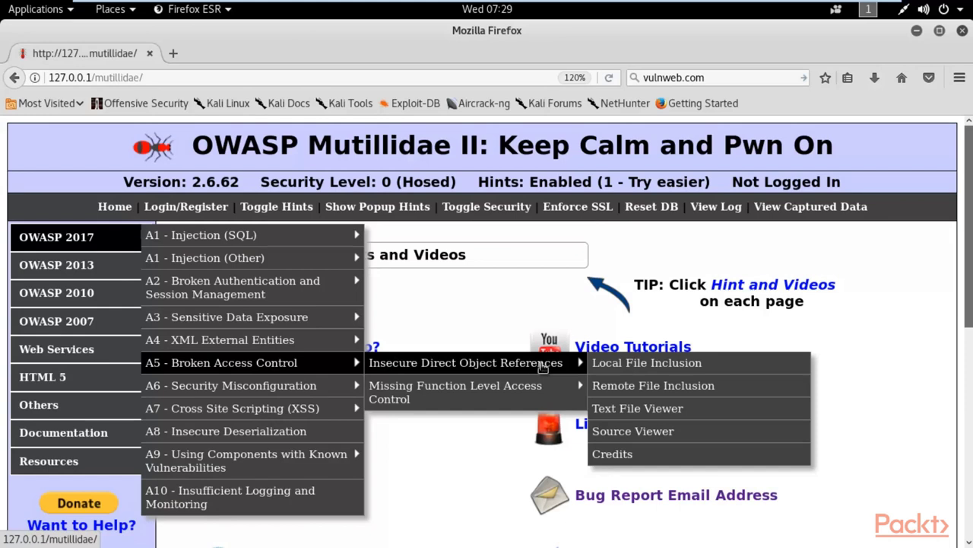
left_click(644, 413)
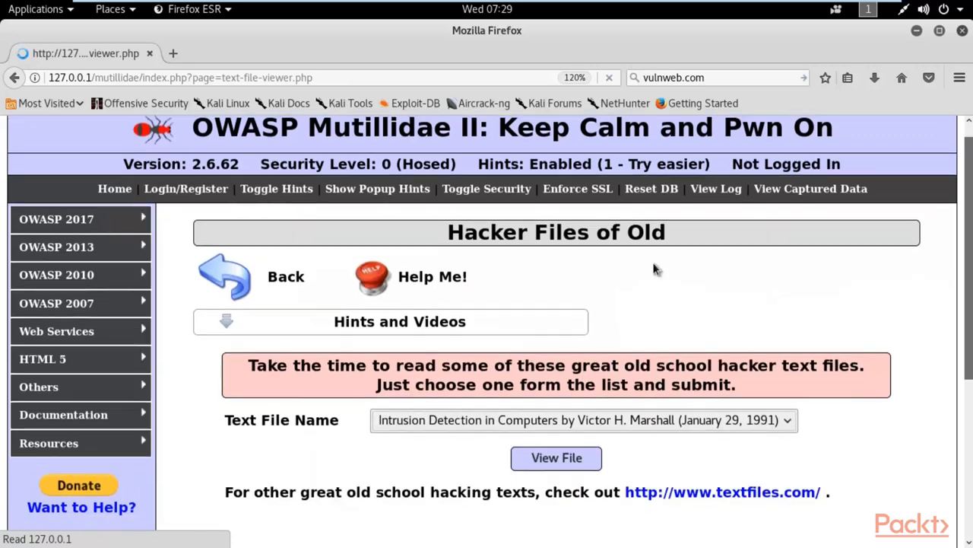
- Expand Hints and Videos on the Hacker Files of Old page and open the Local File Inclusion hint
scroll(886, 346, "down", 3)
left_click_drag(969, 238, 968, 156)
left_click(351, 327)
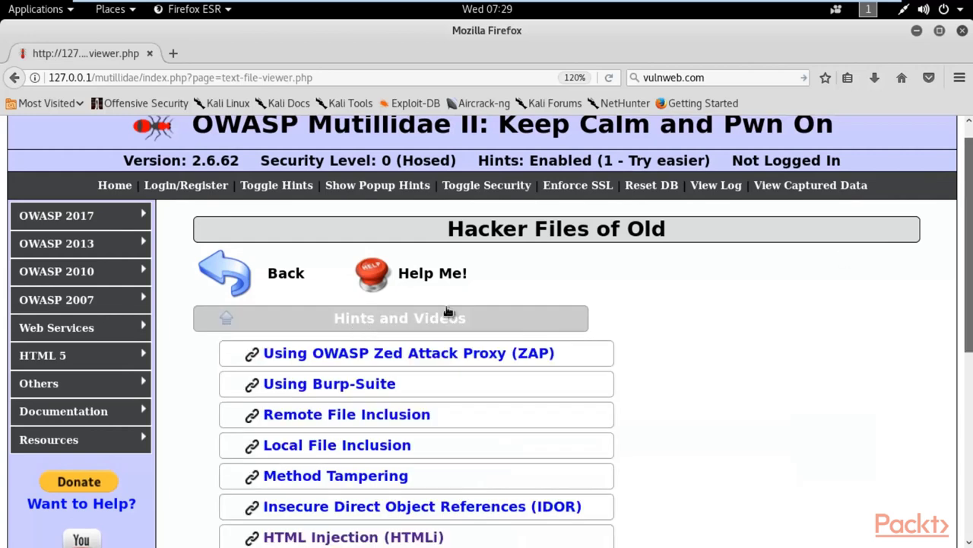
scroll(561, 276, "down", 2)
scroll(561, 276, "down", 1)
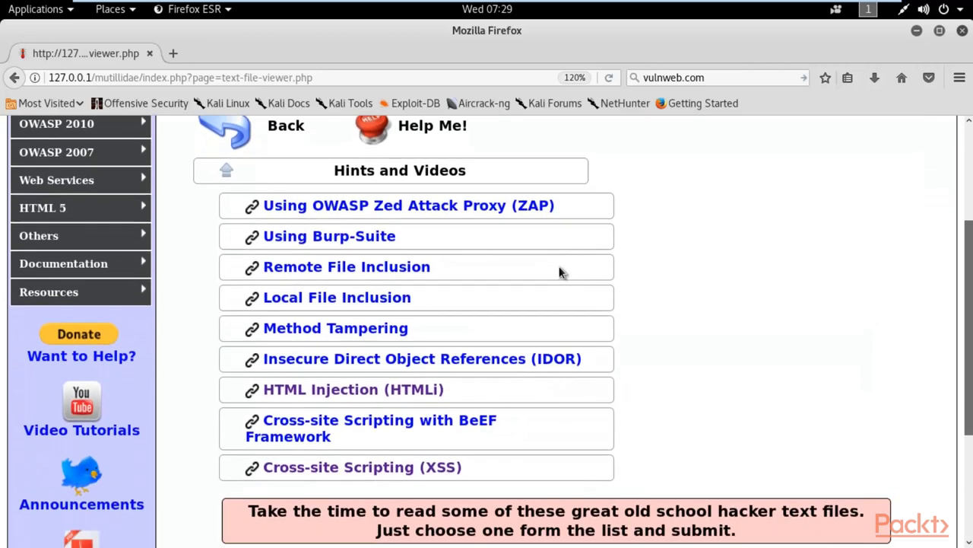
left_click(400, 304)
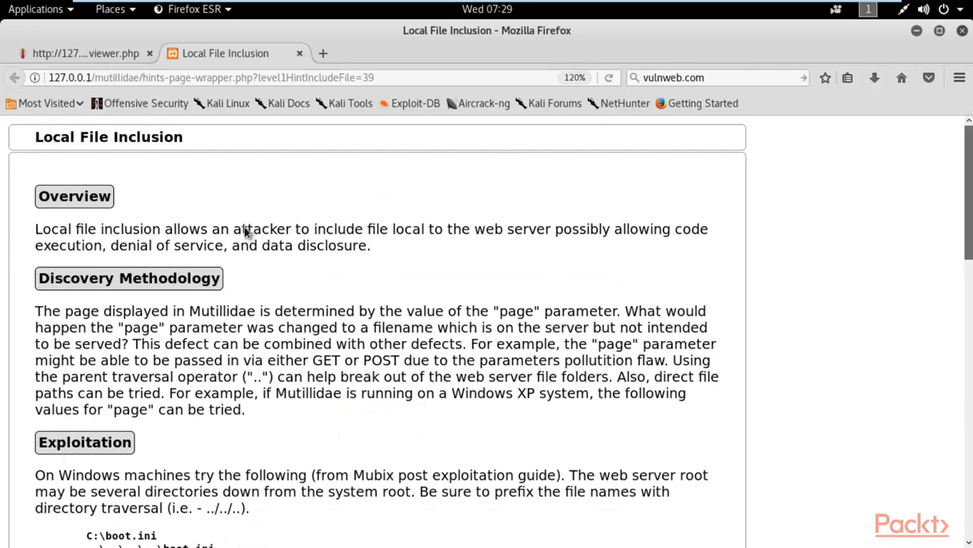
- Enlarge the page to 133%, read the Local File Inclusion overview, and close the hint page
key("ctrl+plus")
left_click_drag(116, 242, 673, 244)
left_click_drag(744, 240, 791, 244)
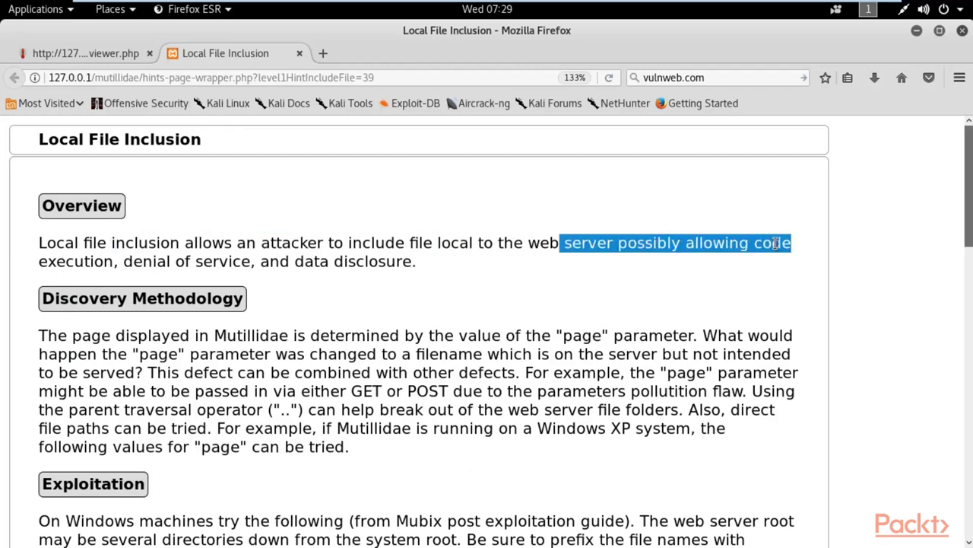
left_click_drag(120, 261, 297, 280)
left_click(404, 268)
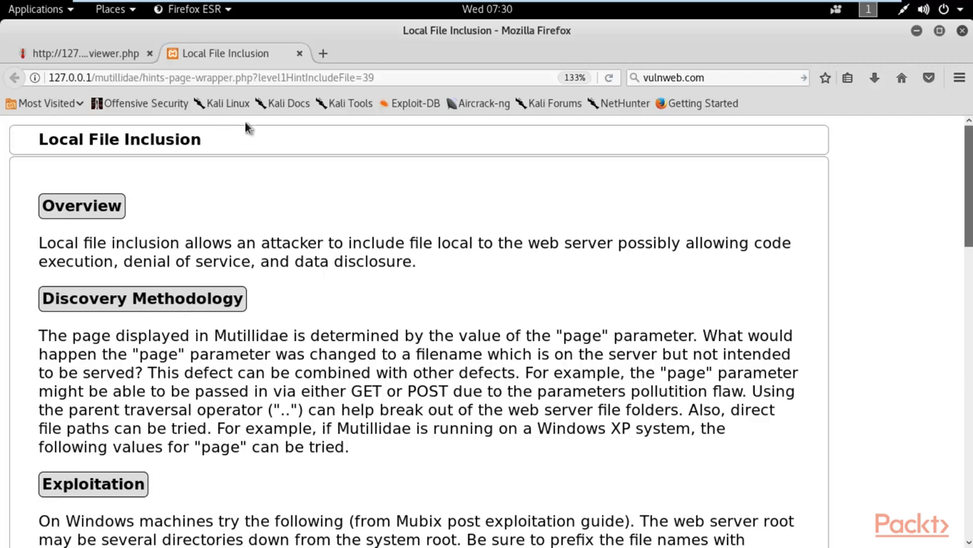
left_click(299, 53)
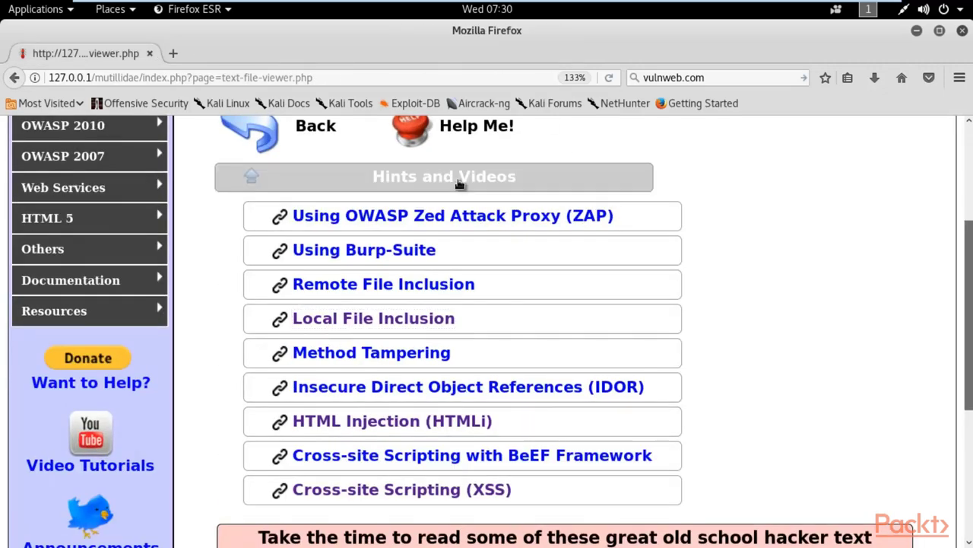
- Collapse the hints and view the text file "An Overview of ATMs and Information on the Encoding System"
left_click(459, 183)
scroll(459, 251, "down", 1)
left_click(458, 250)
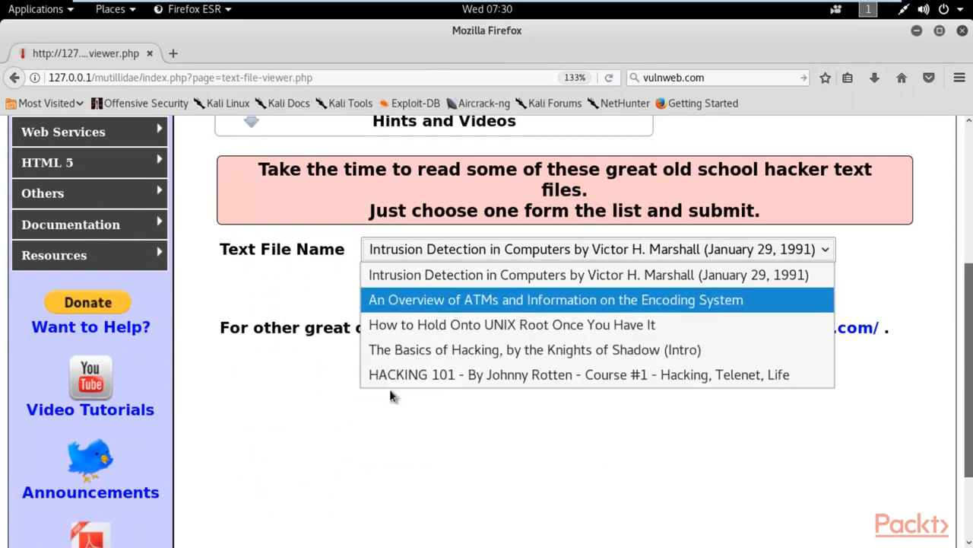
key("Return")
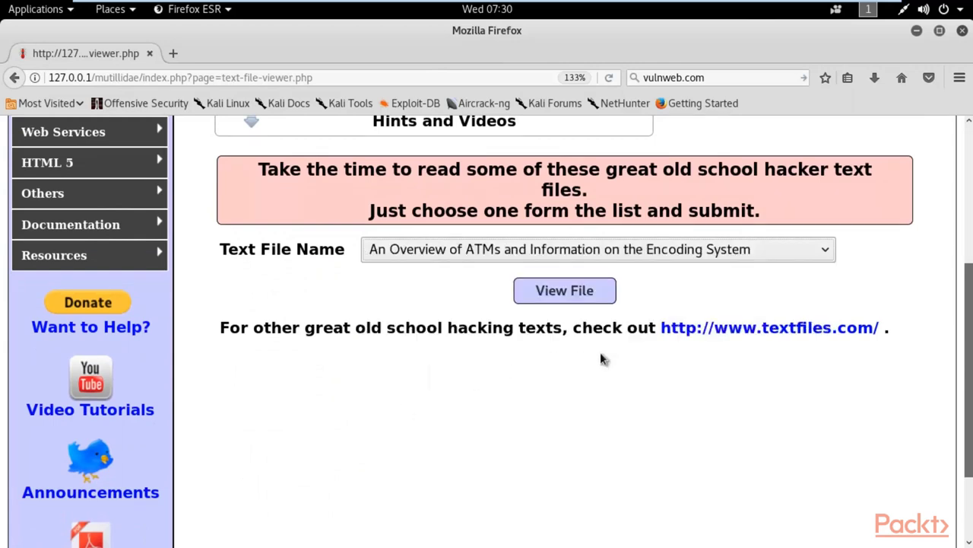
left_click(570, 290)
- Examine the contents of the loaded ATM text file and the choices for Text File Name
scroll(725, 262, "down", 5)
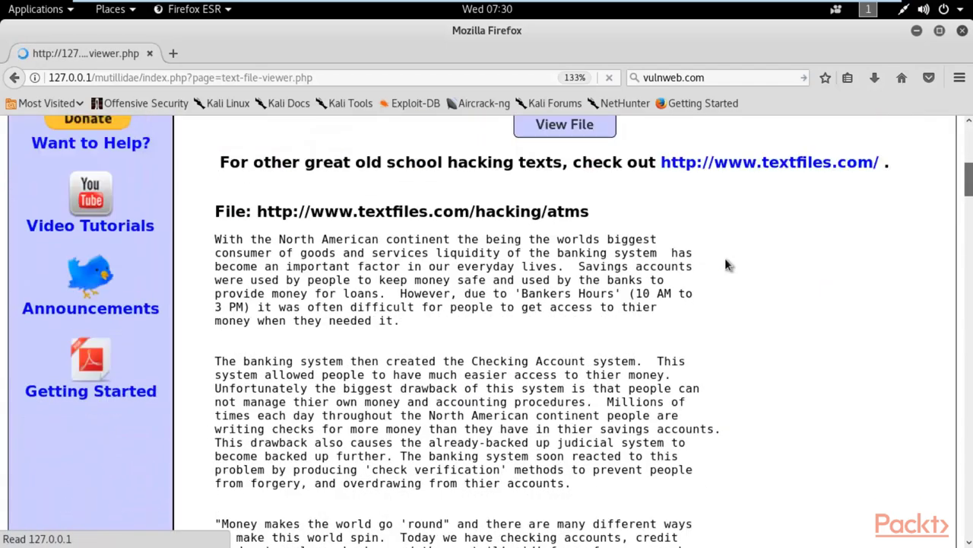
scroll(726, 263, "down", 1)
left_click_drag(295, 202, 522, 472)
left_click(641, 346)
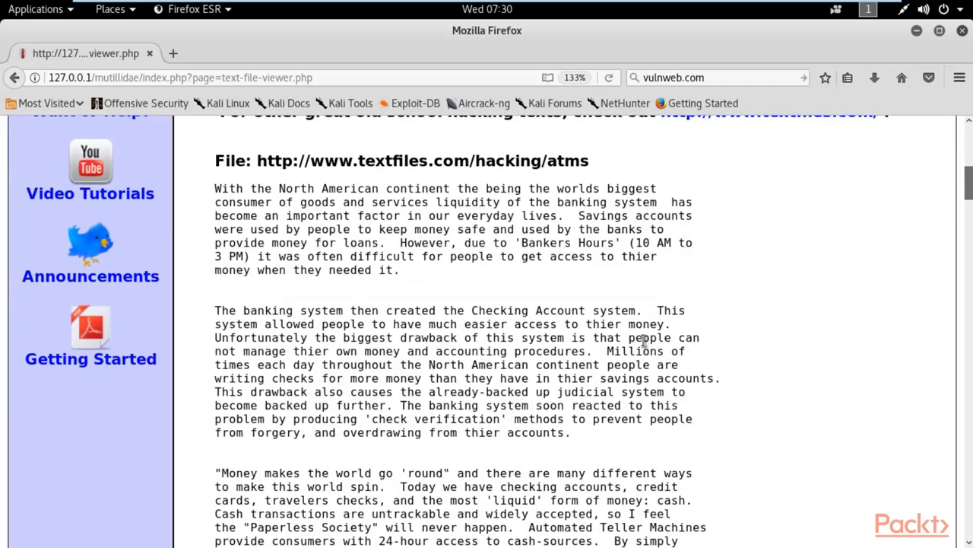
scroll(643, 341, "down", 10)
scroll(646, 332, "up", 8)
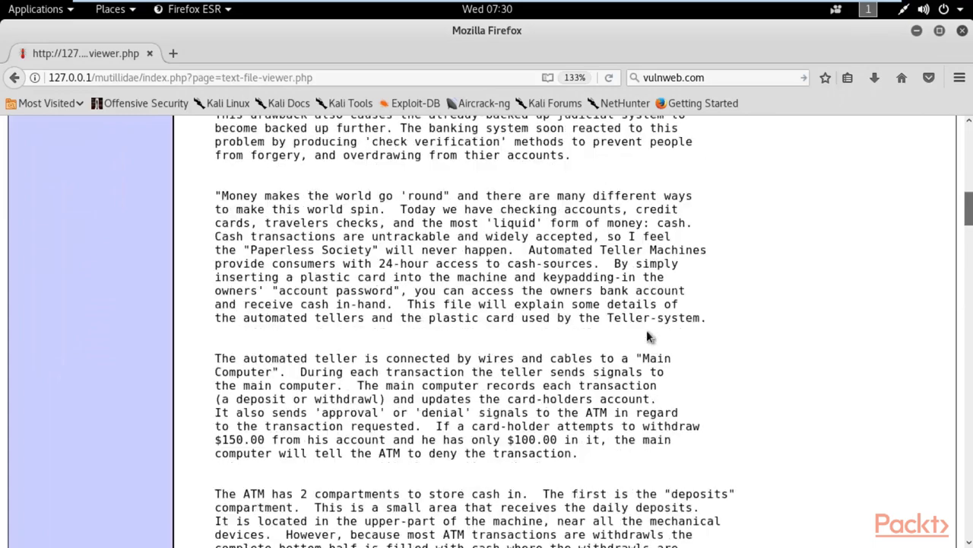
scroll(647, 330, "up", 10)
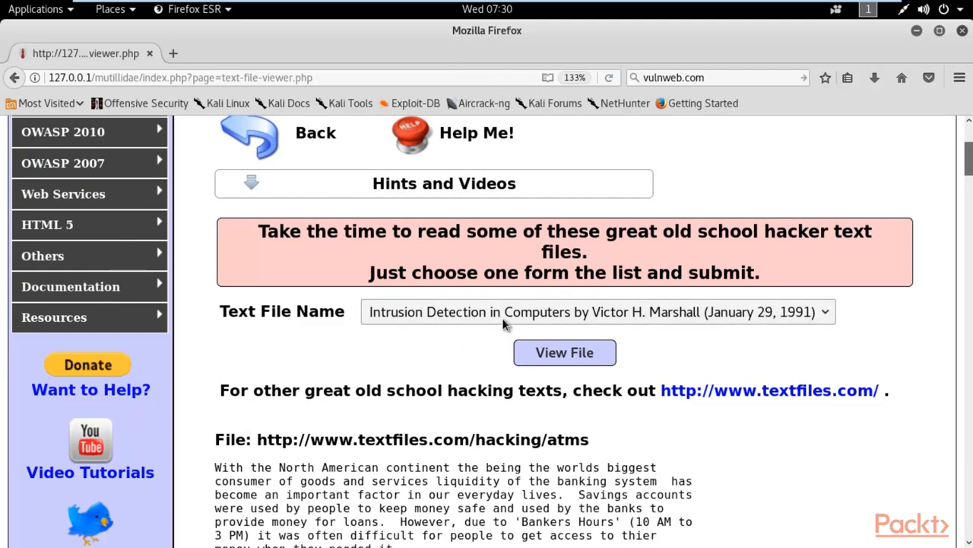
left_click(824, 313)
scroll(766, 272, "down", 1)
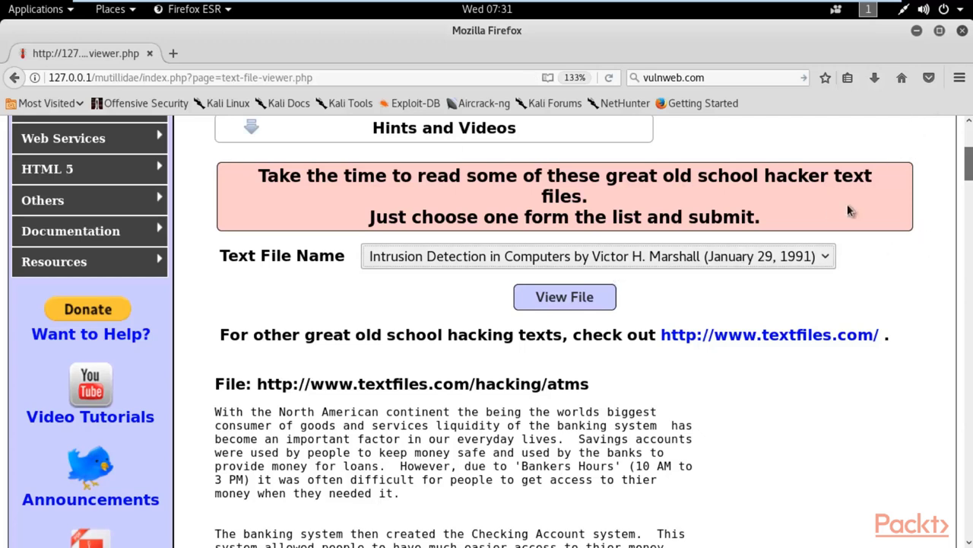
- Switch the browser to manual proxy configuration with HTTP proxy 127.0.0.1 on port 8080 for all protocols, and close the preferences
left_click(960, 79)
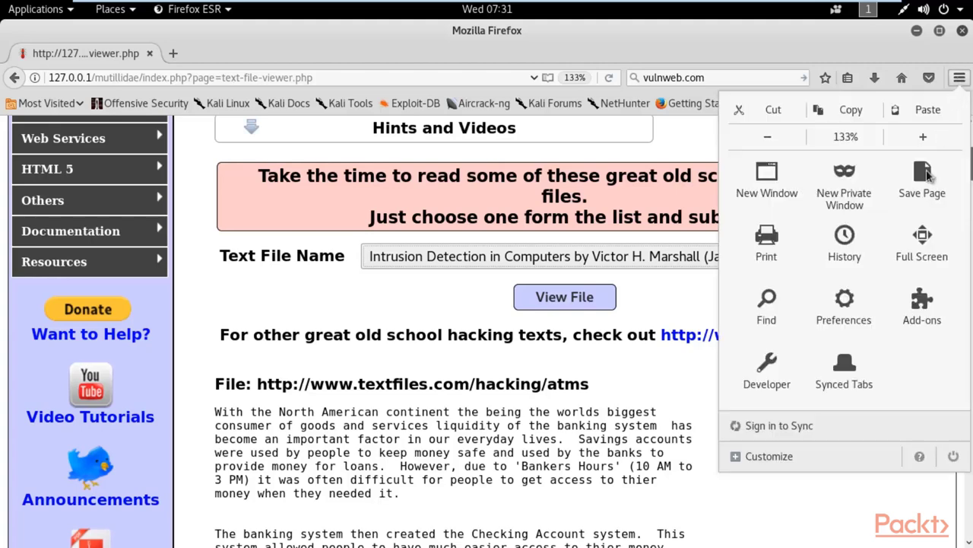
left_click(848, 319)
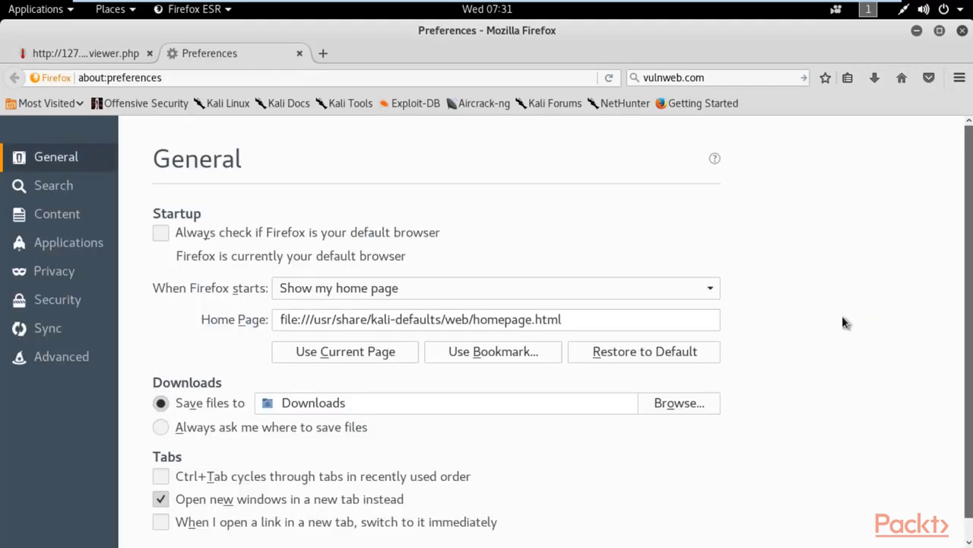
left_click(67, 358)
left_click(666, 268)
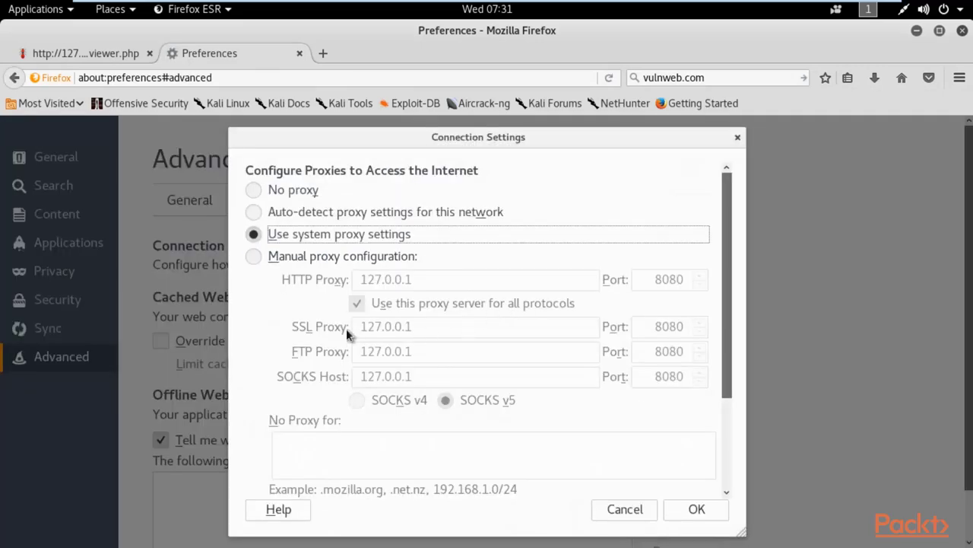
left_click(258, 257)
left_click(338, 270)
double_click(358, 282)
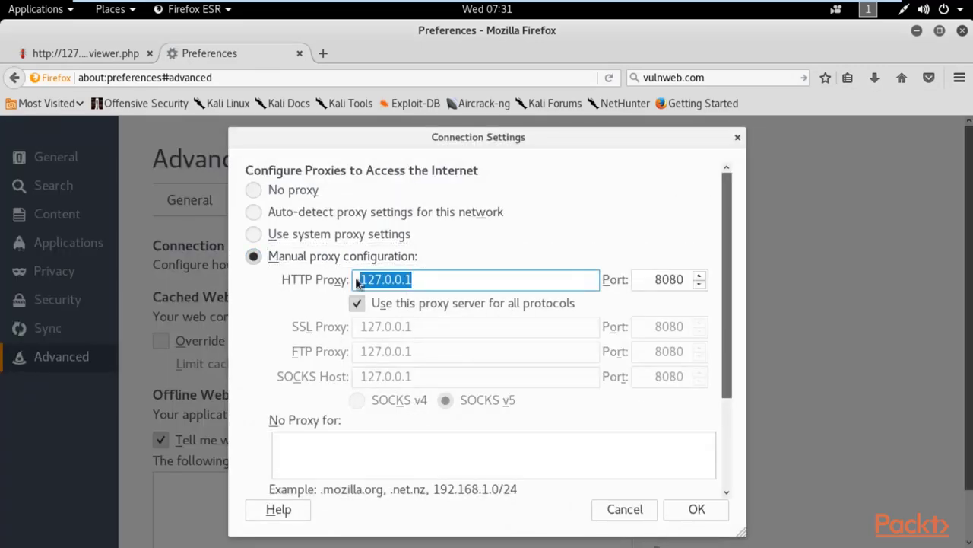
double_click(669, 279)
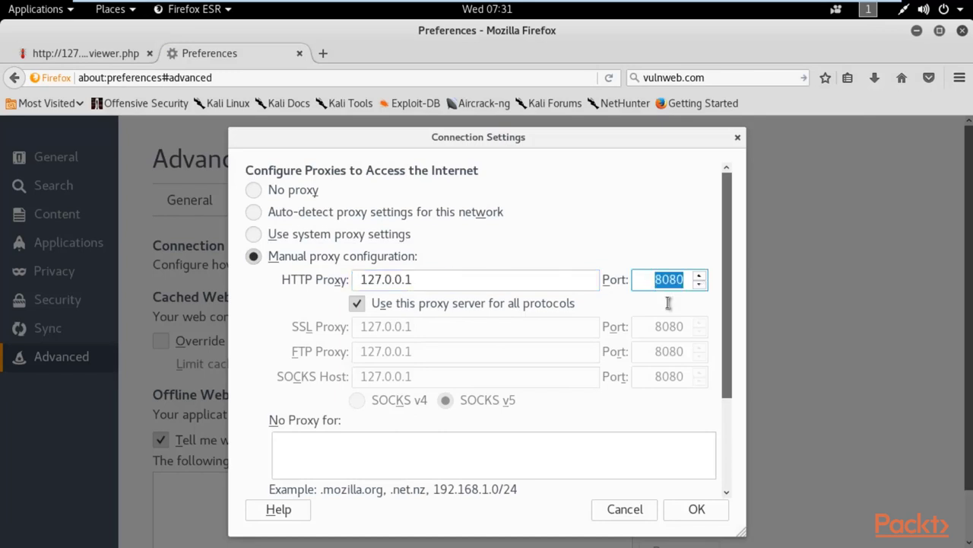
left_click(340, 453)
left_click(690, 510)
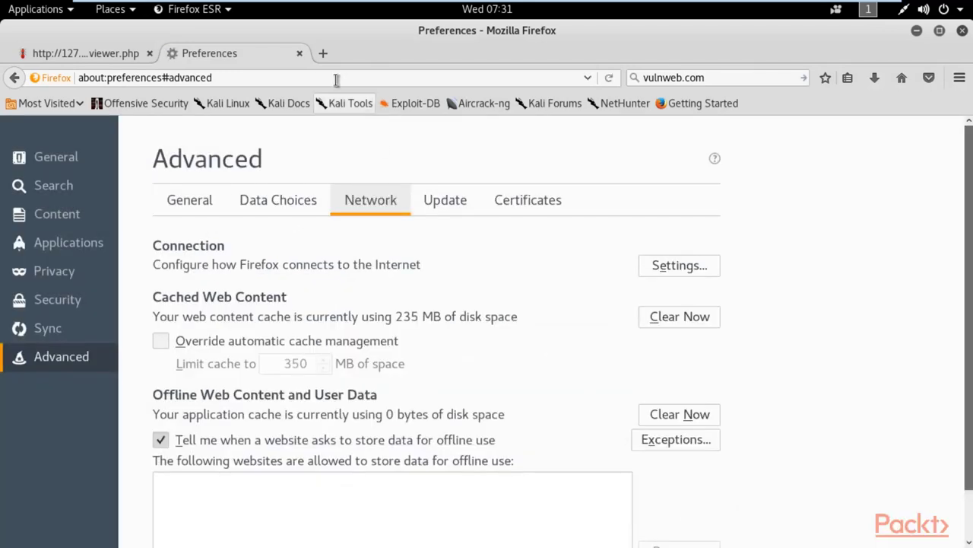
left_click(300, 53)
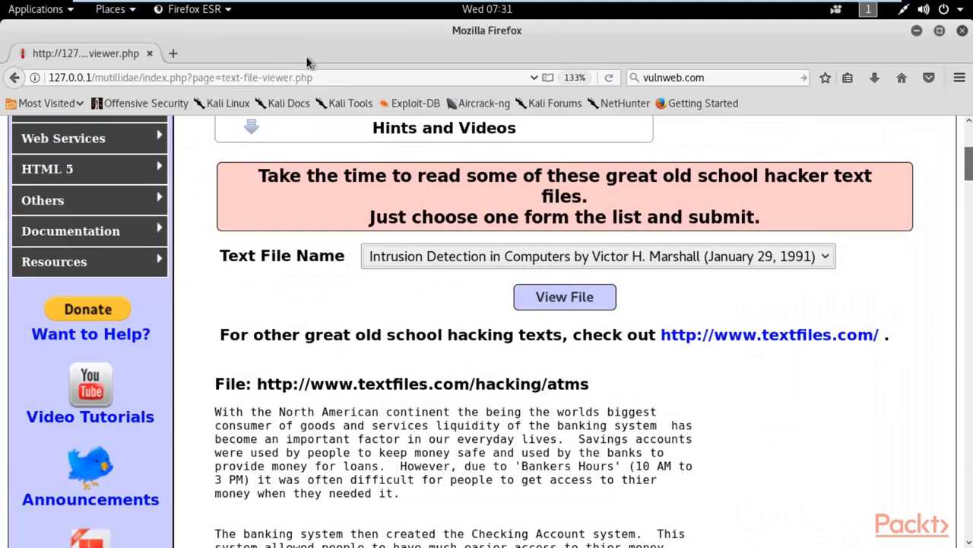
- Launch Burp Suite, dismiss the update notice, and start a temporary project in a maximized window
left_click(917, 31)
left_click(53, 11)
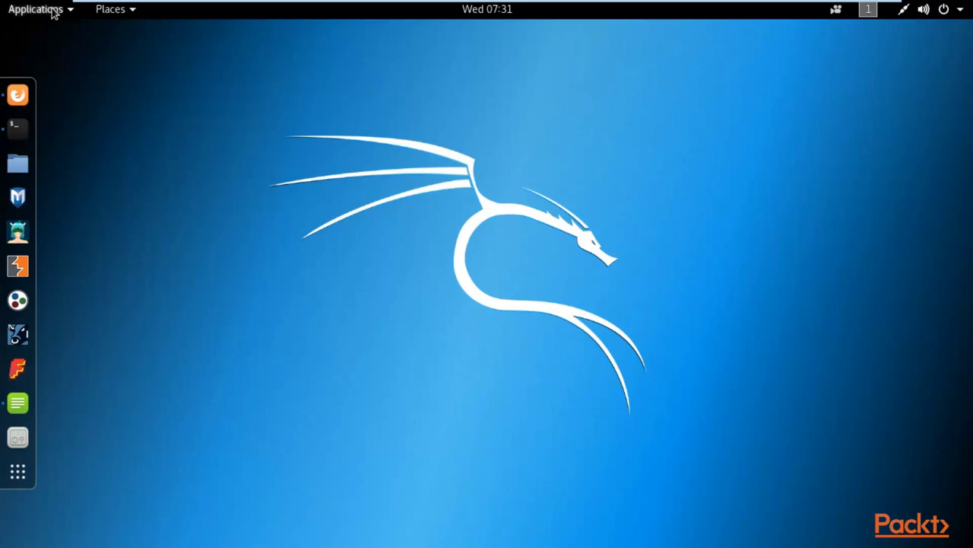
mouse_move(104, 129)
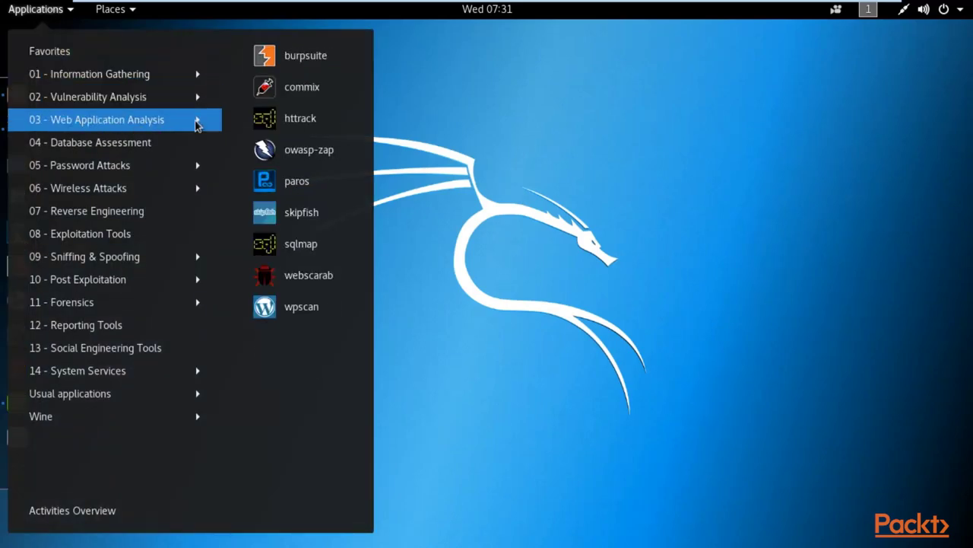
left_click(289, 53)
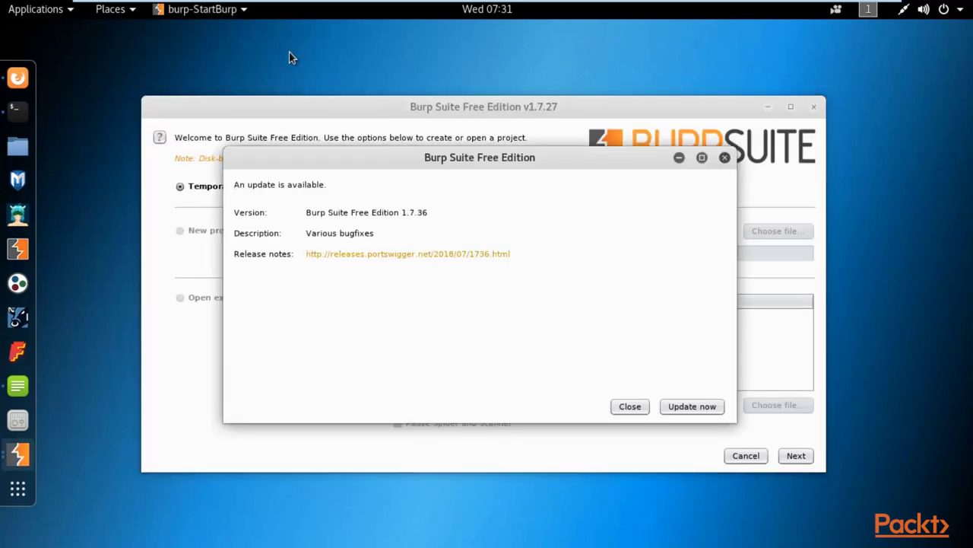
key("Return")
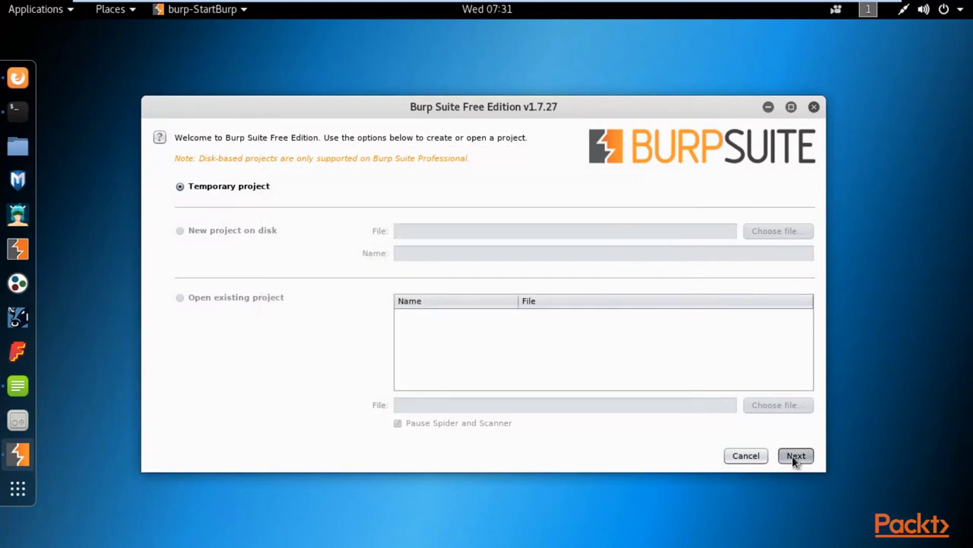
left_click(796, 455)
left_click(791, 455)
left_click_drag(491, 111, 474, 69)
mouse_move(219, 7)
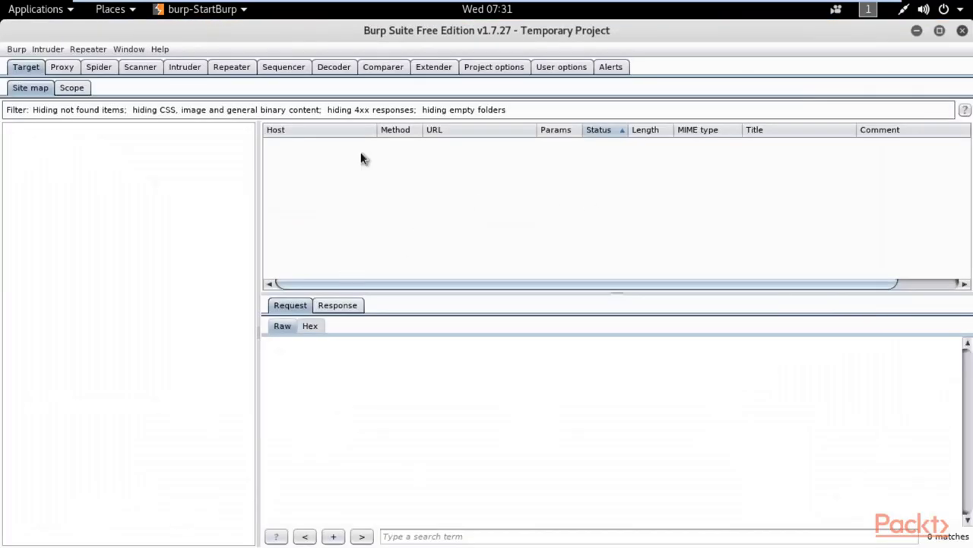
- Check Burp's proxy listener on 127.0.0.1:8080 and bring up the proxy's Intercept view
left_click(60, 67)
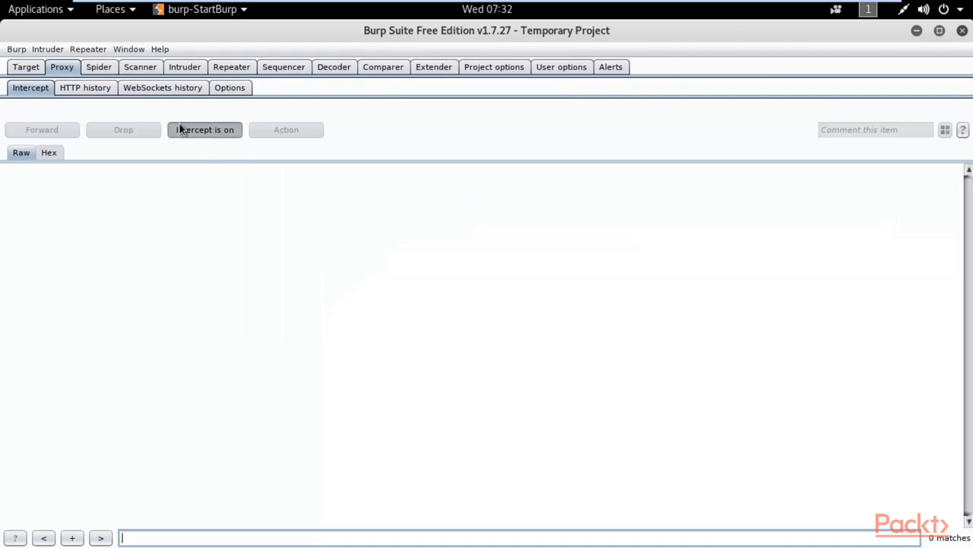
left_click(98, 67)
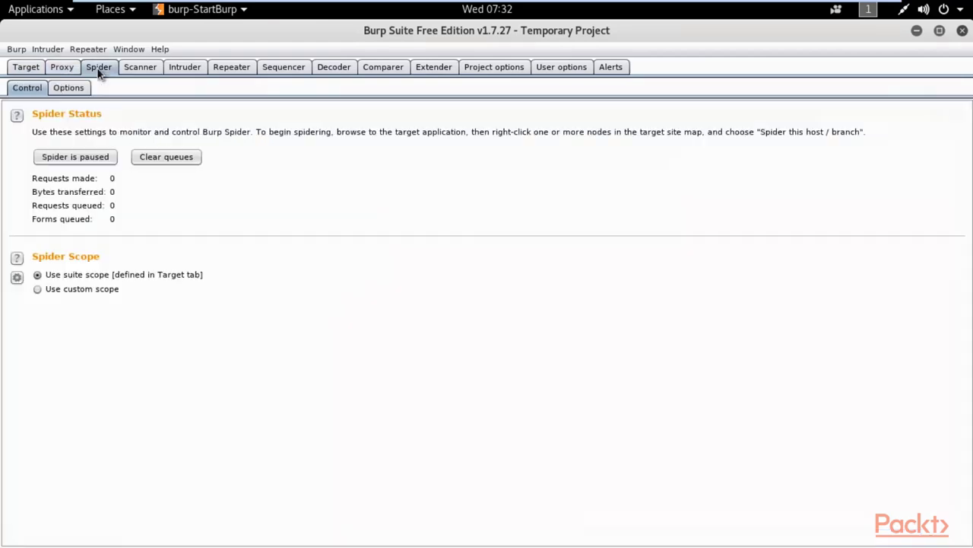
left_click(26, 68)
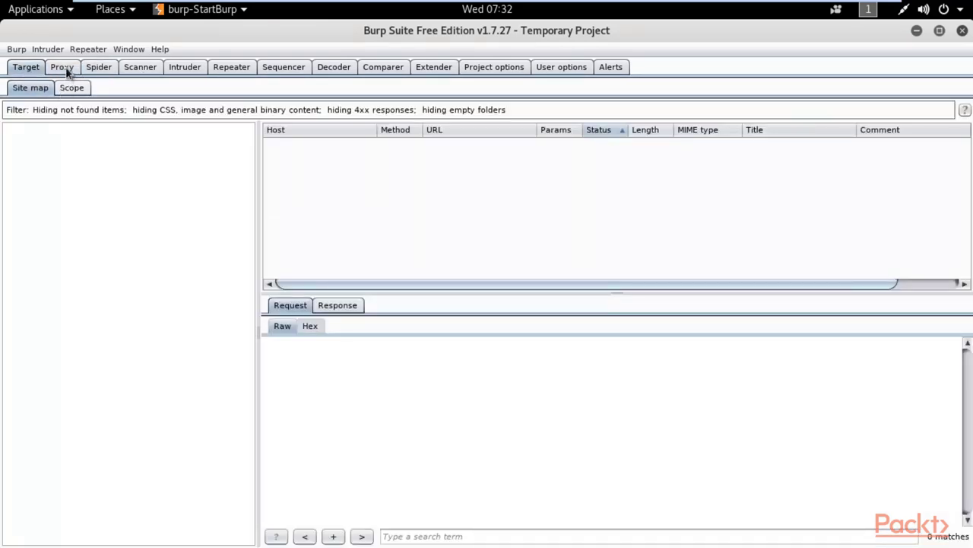
left_click(64, 67)
left_click(230, 89)
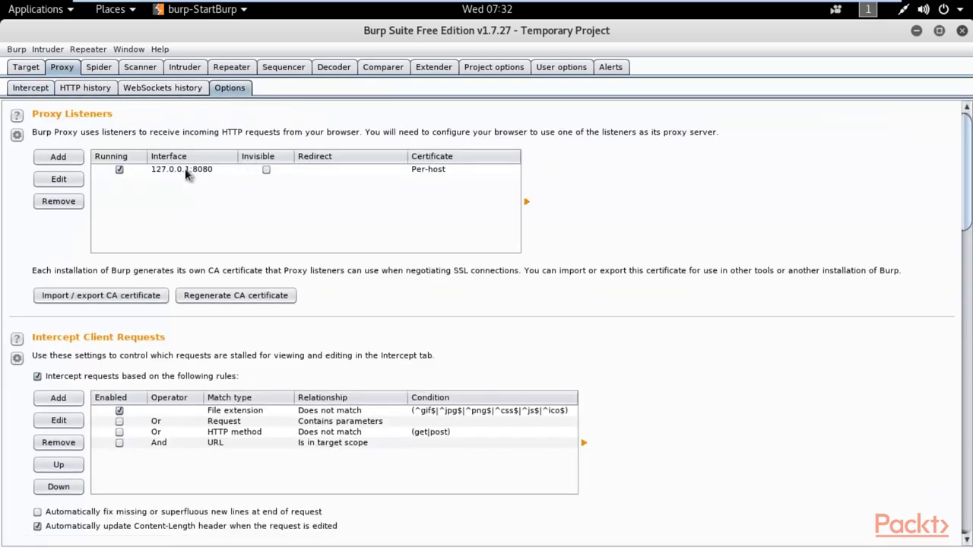
left_click(187, 169)
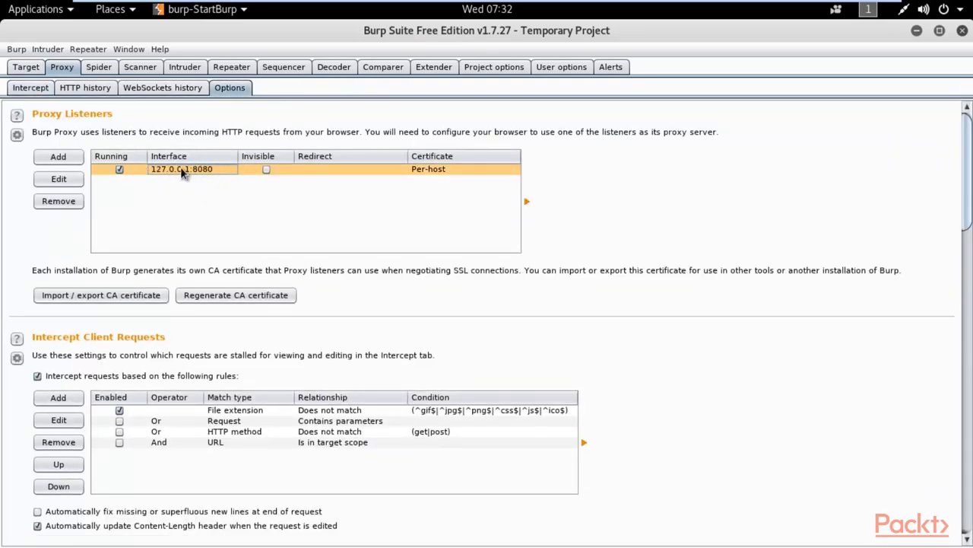
left_click(25, 67)
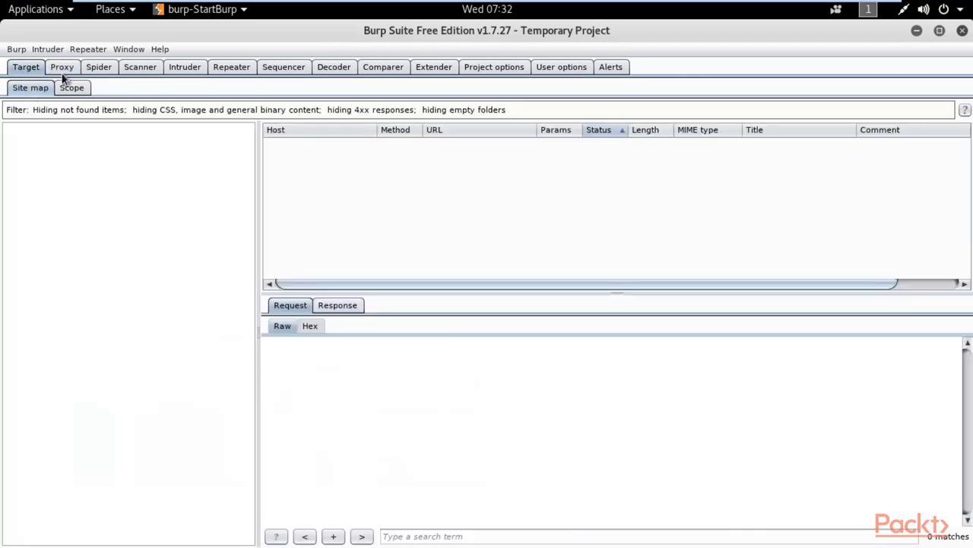
left_click(62, 70)
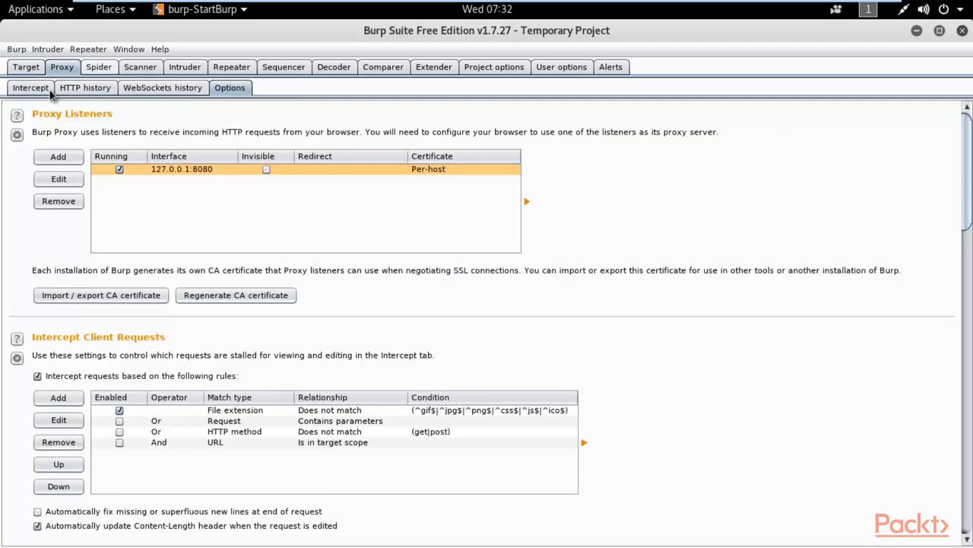
left_click(50, 91)
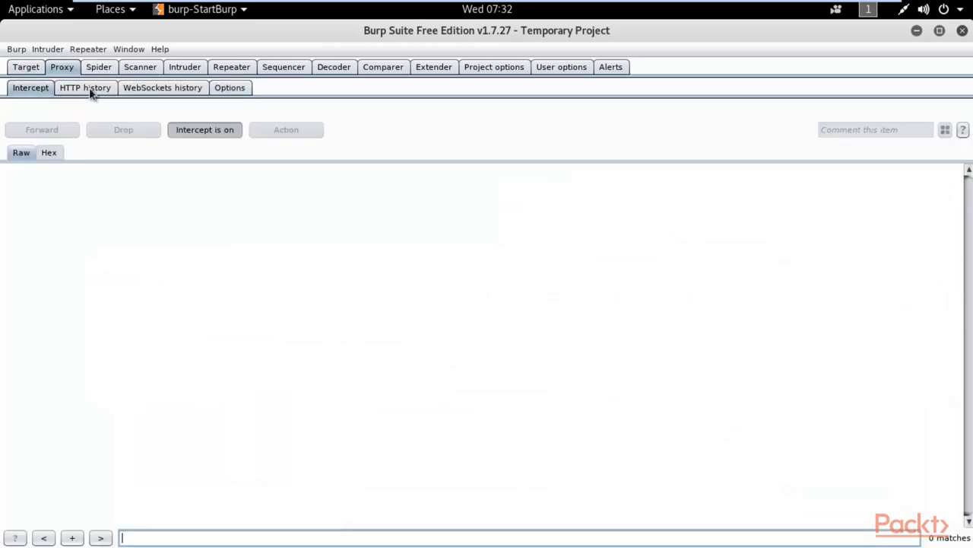
- Switch to Firefox, submit the "Intrusion Detection in Computers" text file for viewing, and return to Burp Suite for the intercepted request
left_click(917, 32)
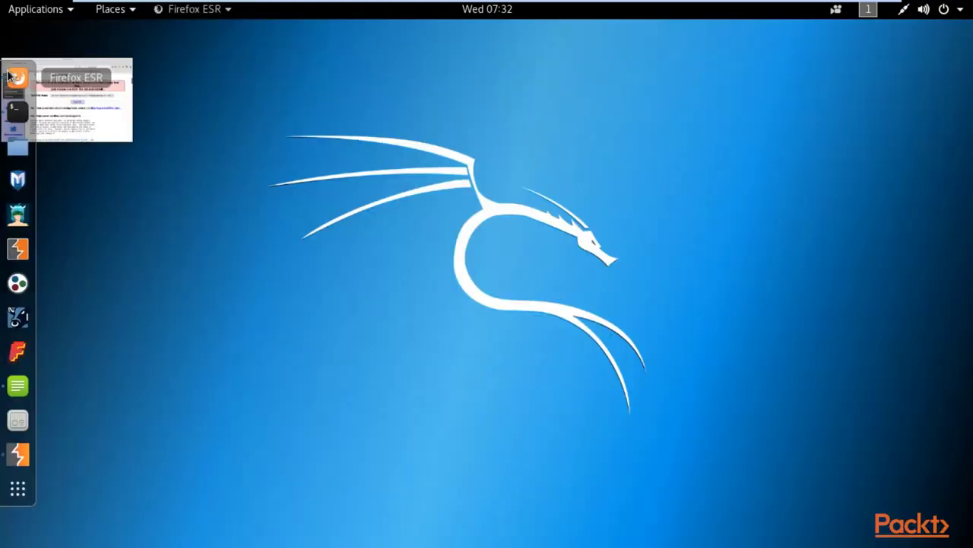
left_click(9, 76)
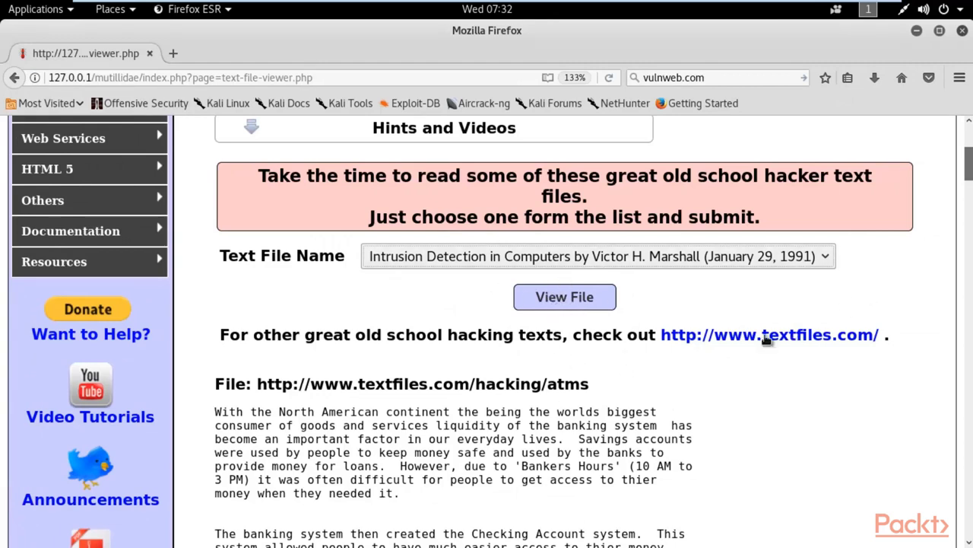
left_click(579, 303)
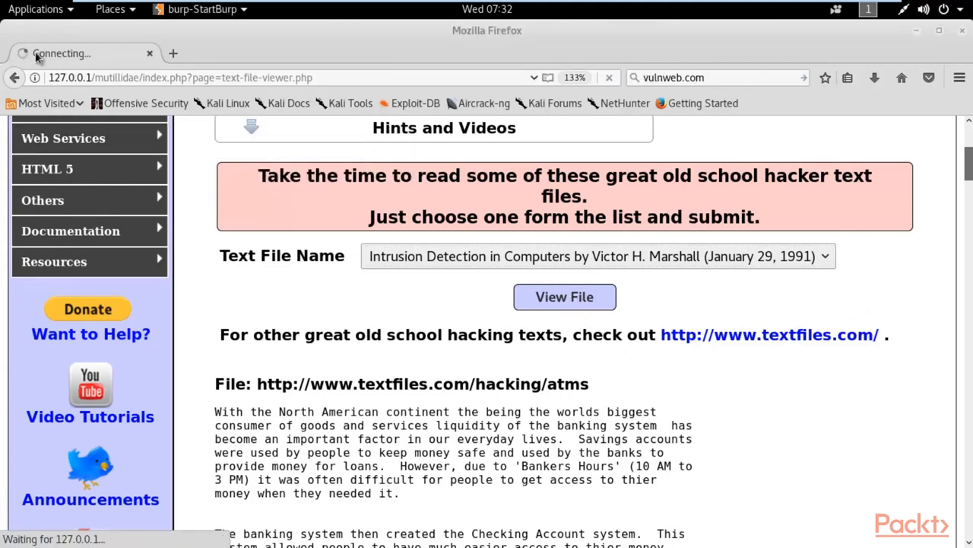
left_click(917, 33)
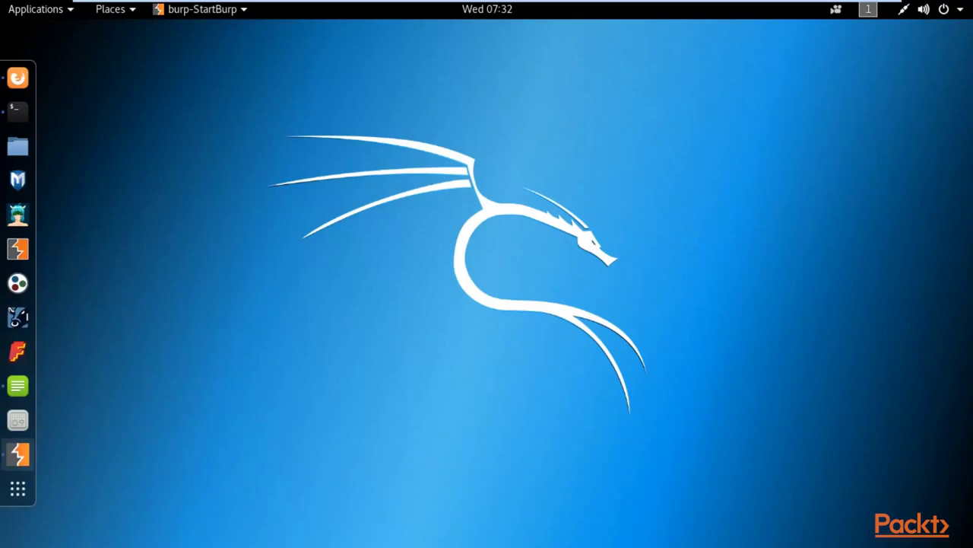
left_click(18, 454)
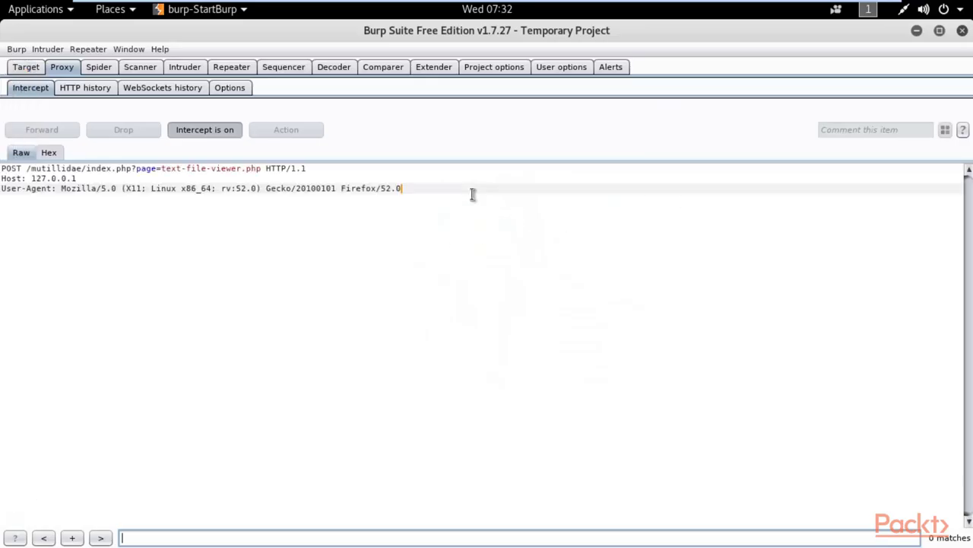
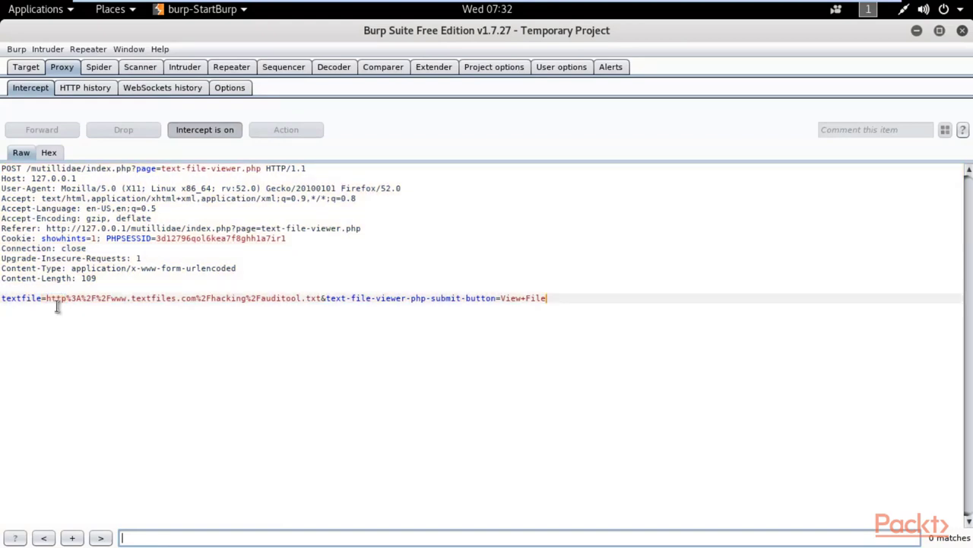
- Replace the textfile parameter's URL in the intercepted POST request with index.php and forward the request
left_click_drag(47, 299, 542, 313)
left_click(545, 297)
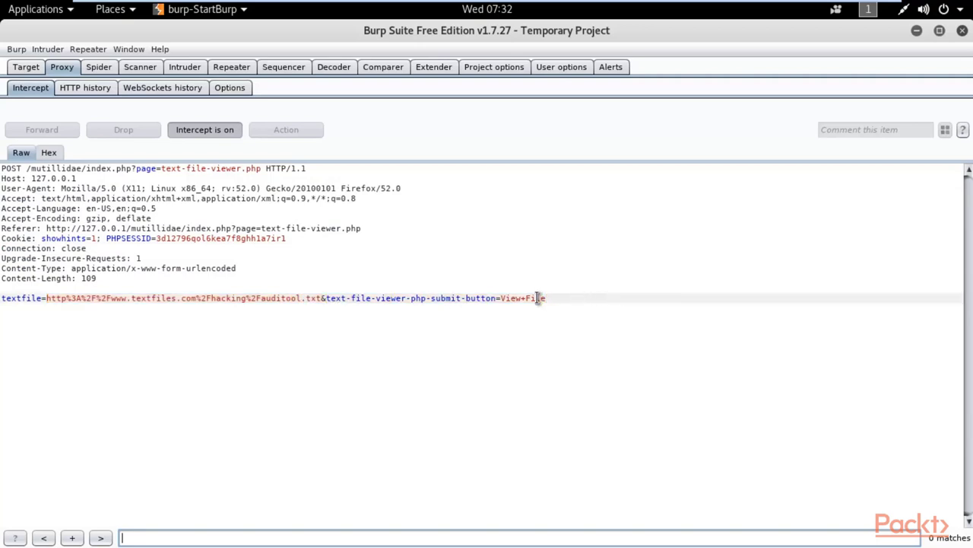
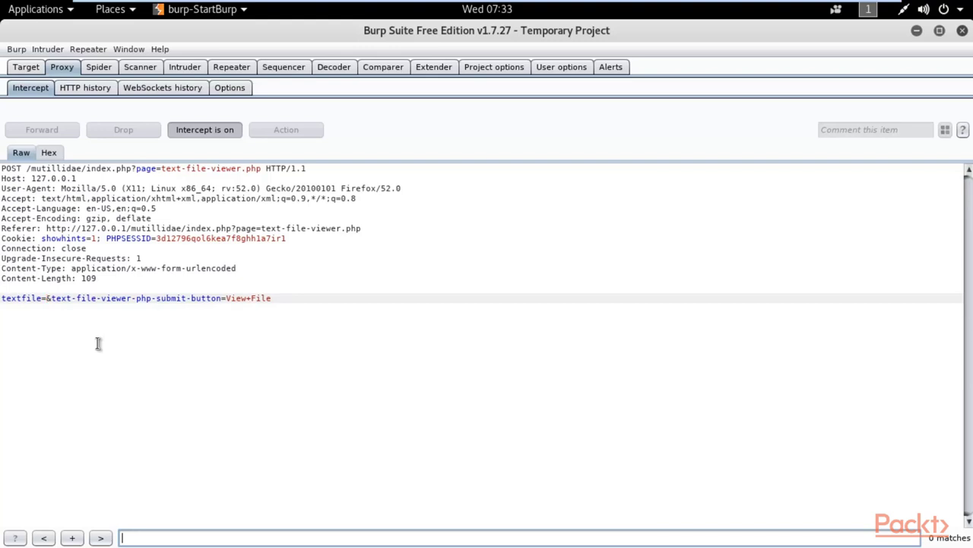
type("index.php")
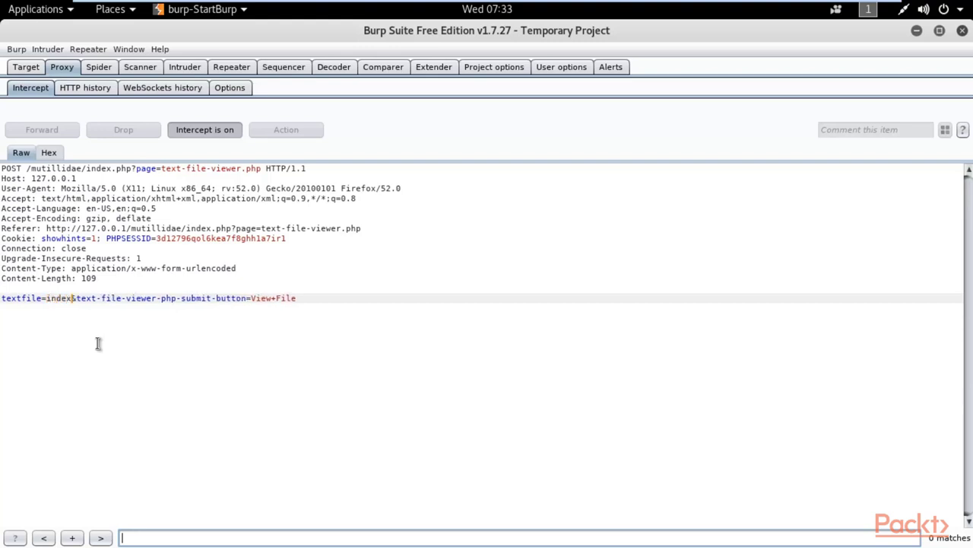
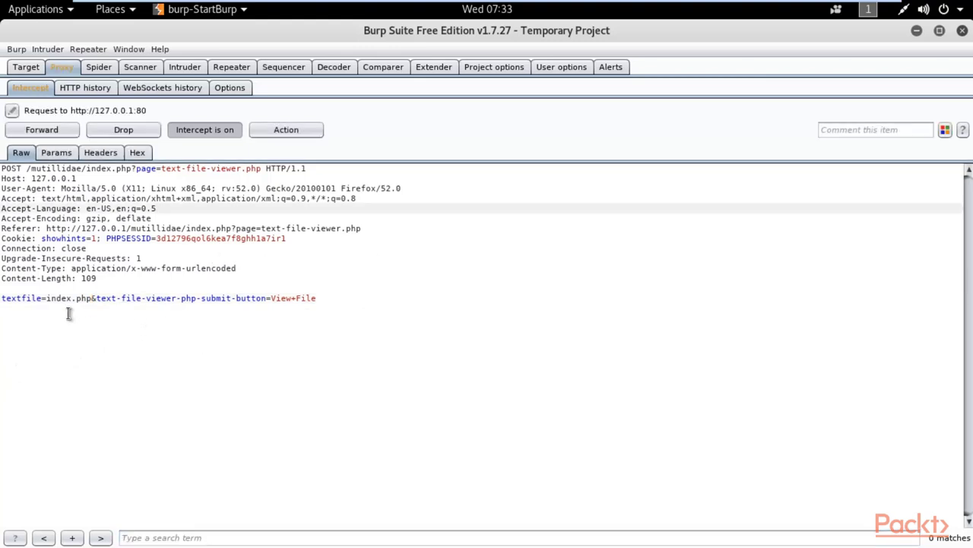
left_click(41, 131)
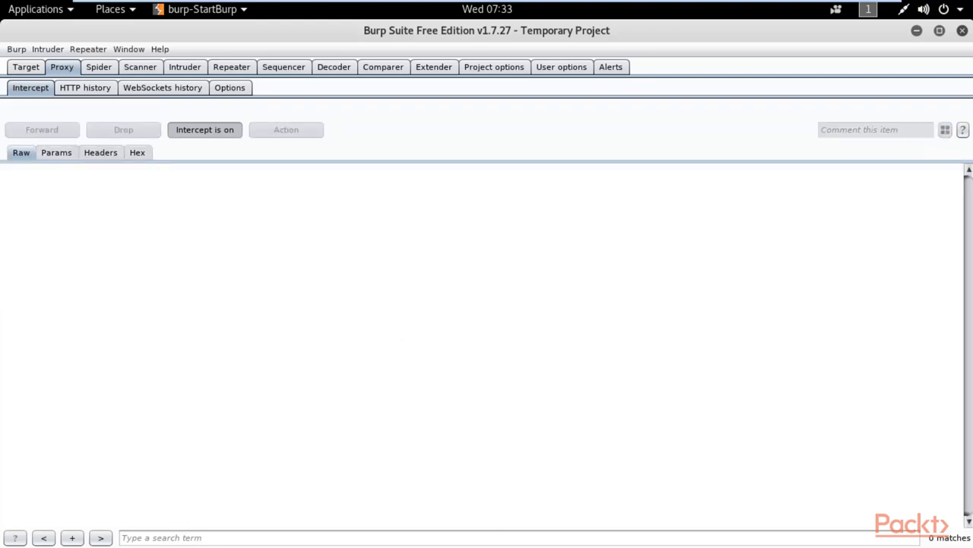
- Switch to Firefox and examine the index.php source code returned below the text file form
left_click(917, 31)
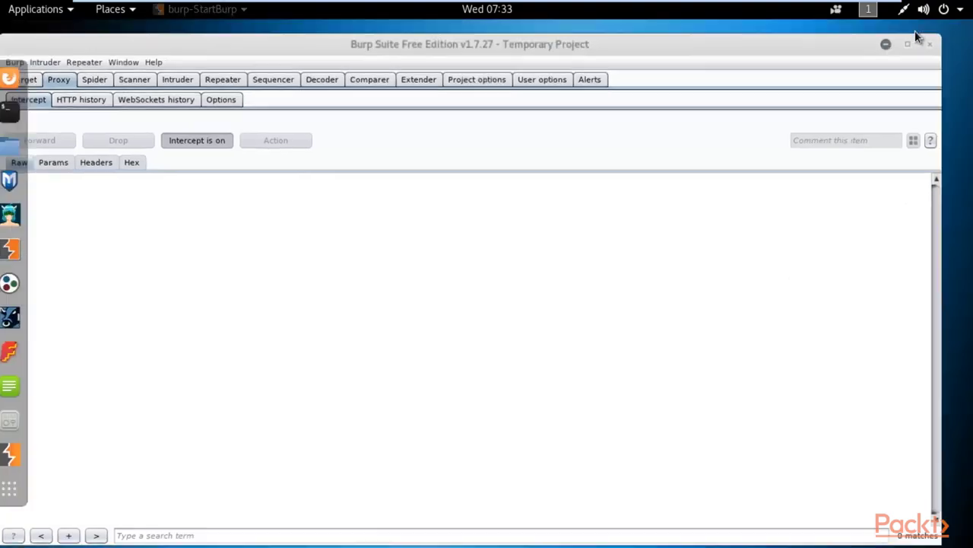
left_click(17, 77)
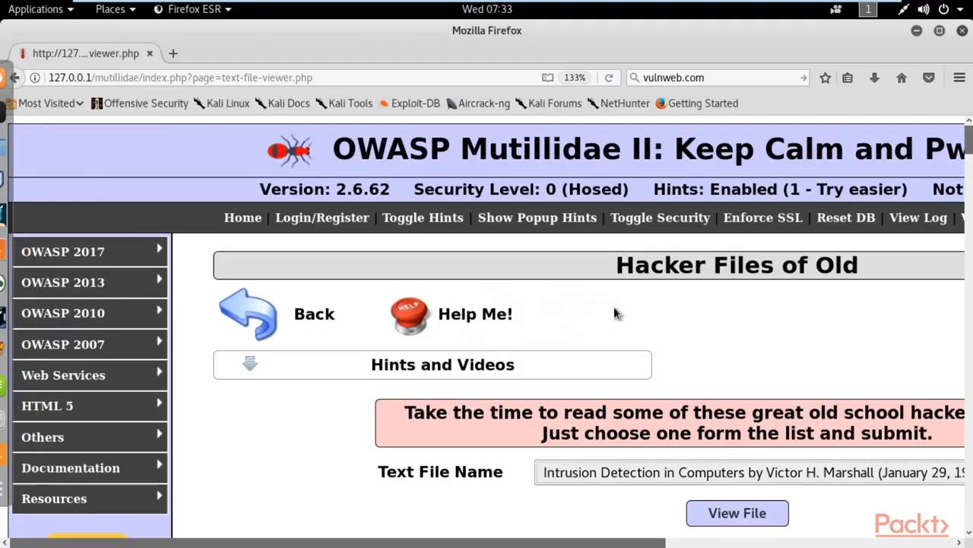
scroll(605, 292, "down", 5)
scroll(614, 298, "down", 1)
left_click_drag(230, 211, 346, 212)
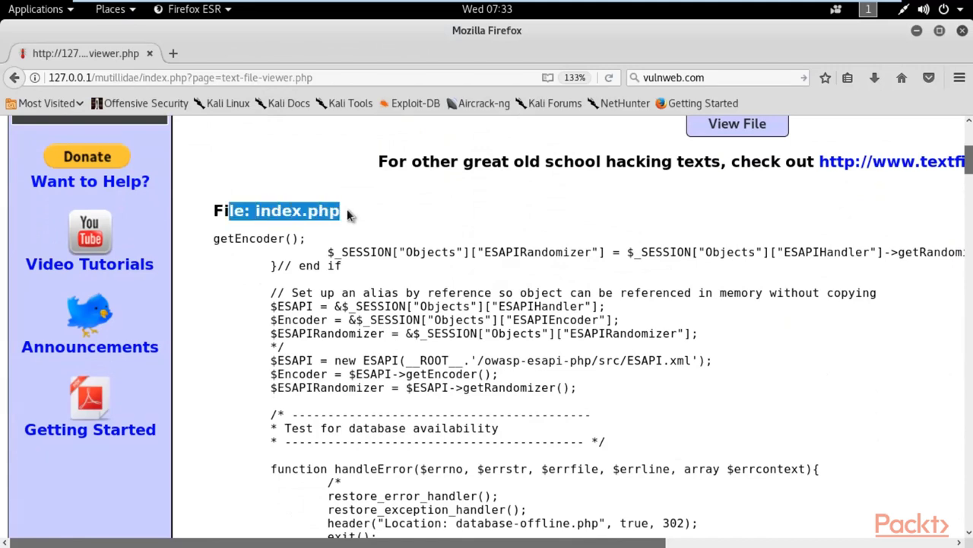
left_click(347, 211)
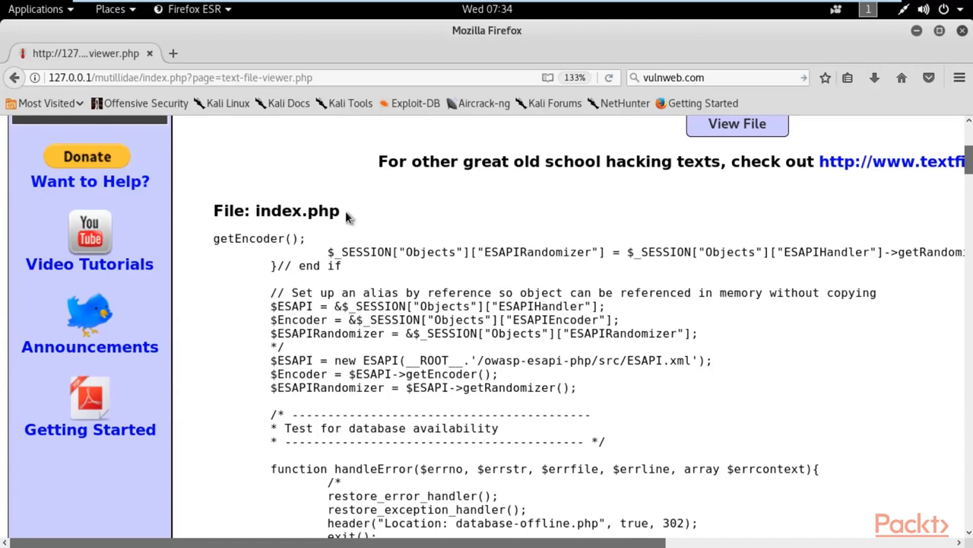
left_click_drag(281, 210, 578, 498)
left_click(239, 306)
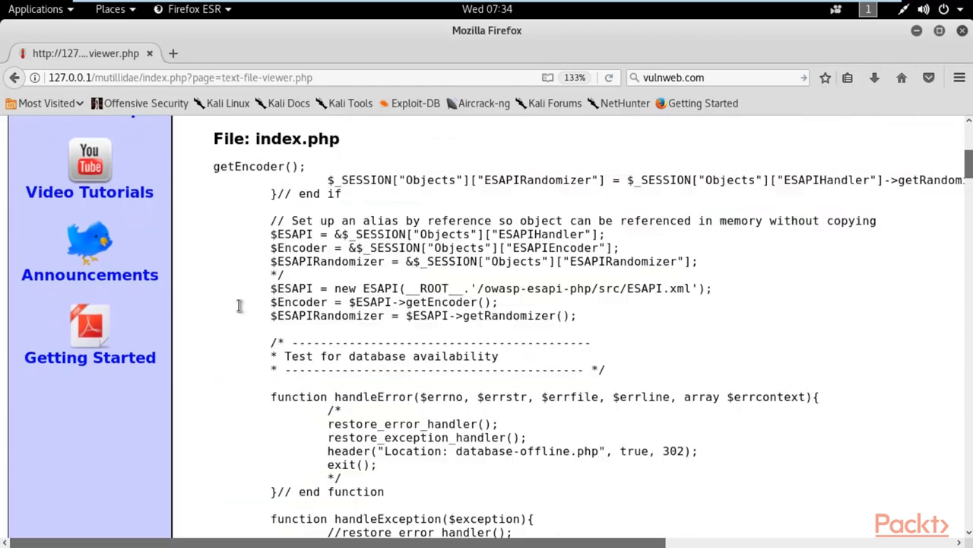
left_click_drag(969, 164, 967, 476)
left_click_drag(969, 323, 968, 154)
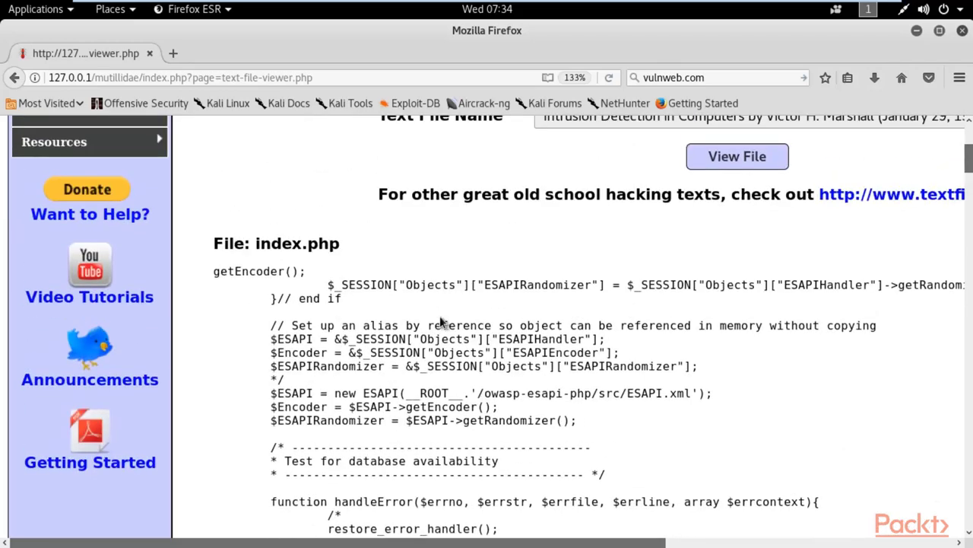
left_click_drag(245, 242, 530, 447)
left_click(692, 368)
- Switch to Burp Suite, inspect the text-file-viewer.php POST request in the HTTP history, and close its detail window
left_click(917, 32)
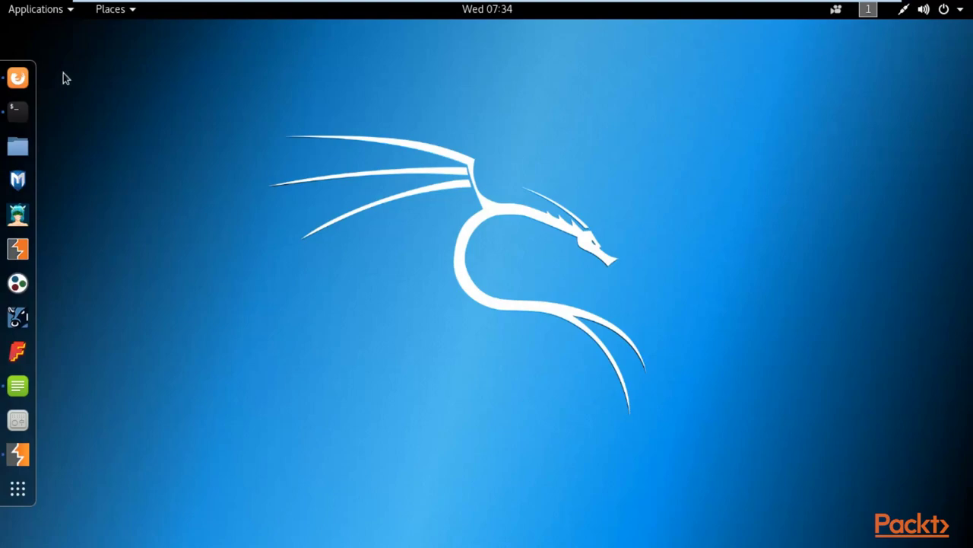
left_click(18, 454)
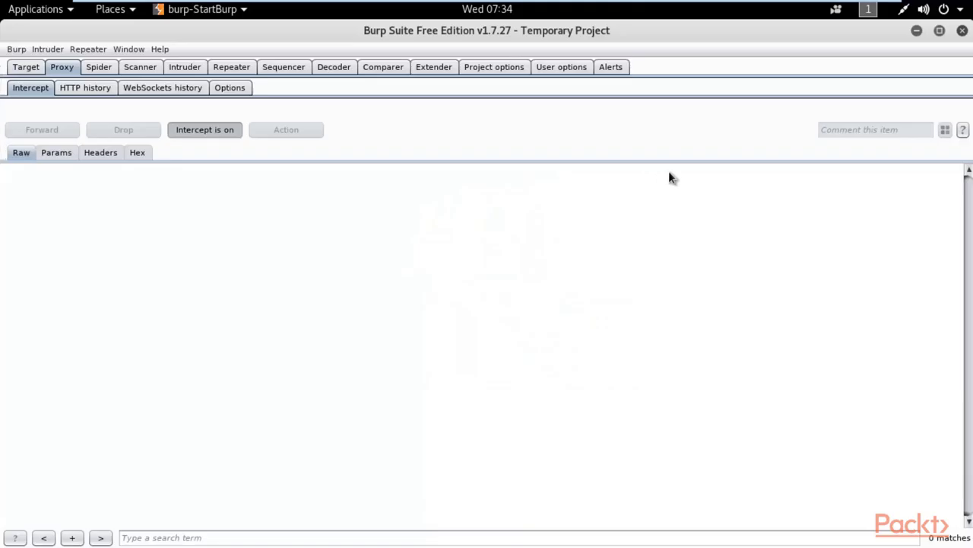
left_click(90, 89)
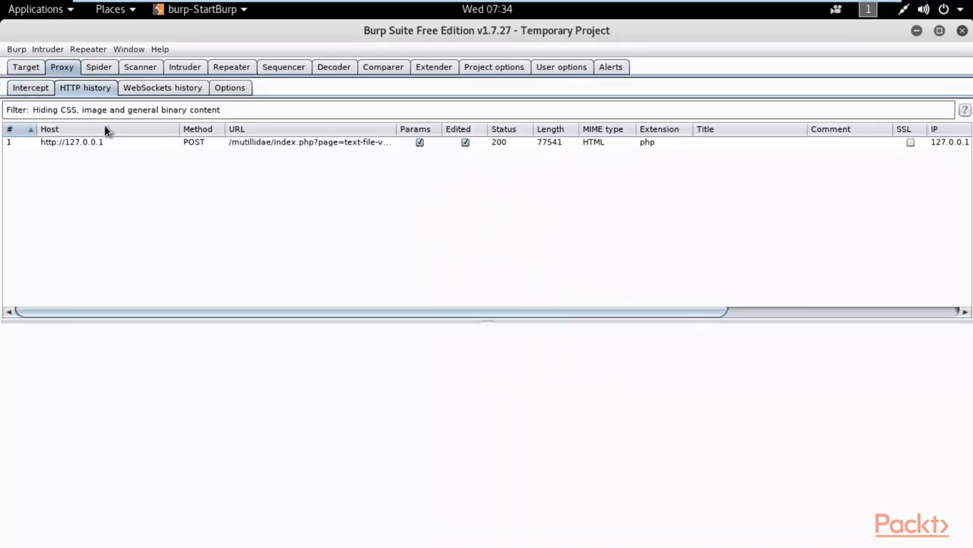
double_click(117, 141)
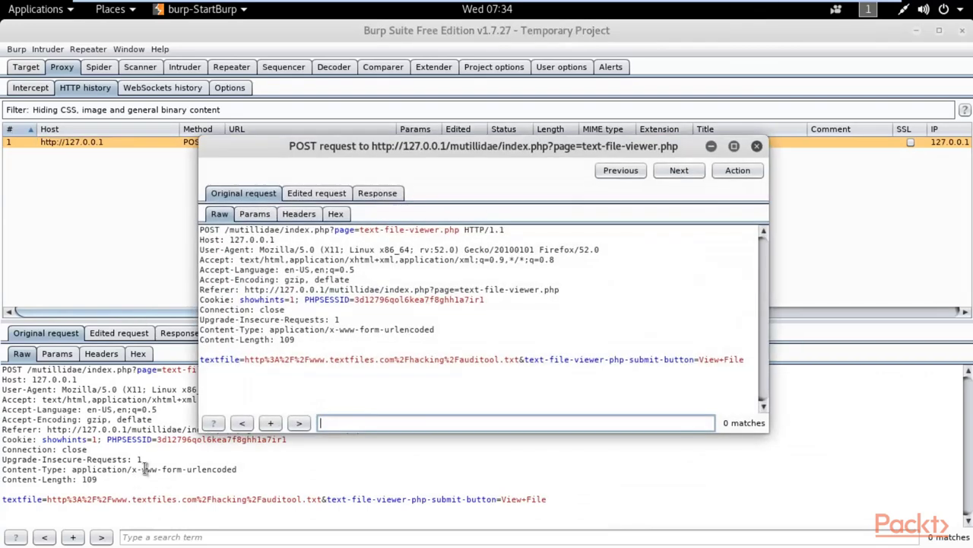
left_click(756, 146)
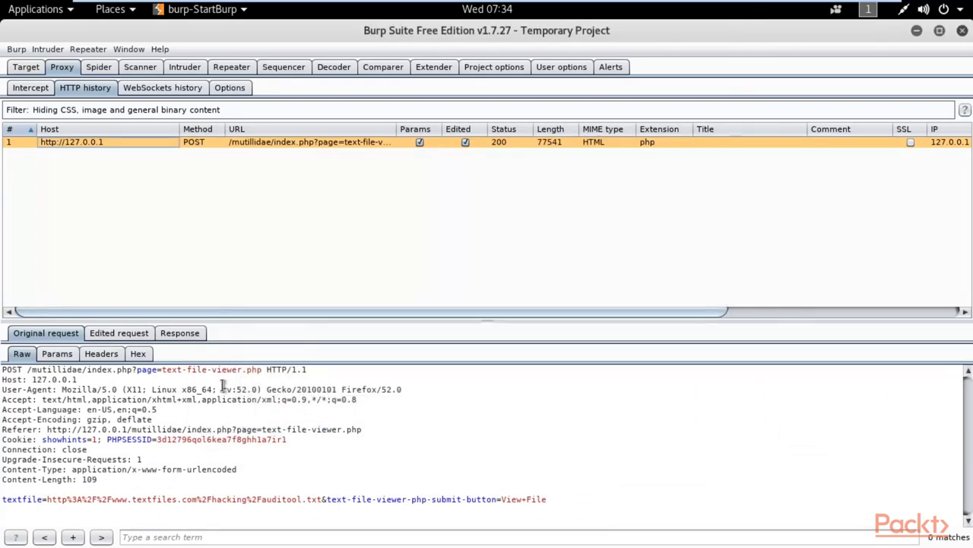
- Send the original text-file-viewer.php POST request from the HTTP history to Repeater and open it there
left_click(234, 67)
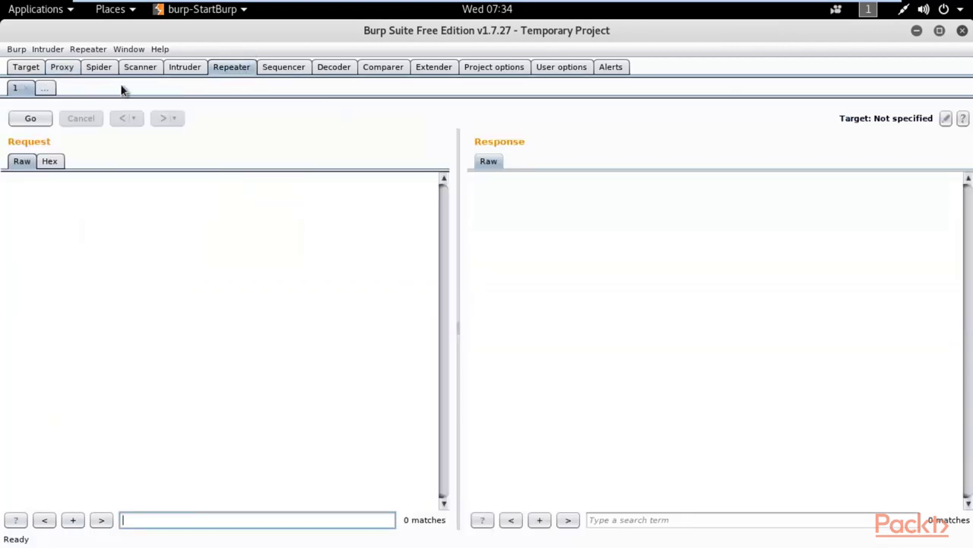
left_click(139, 67)
left_click(185, 67)
left_click(62, 67)
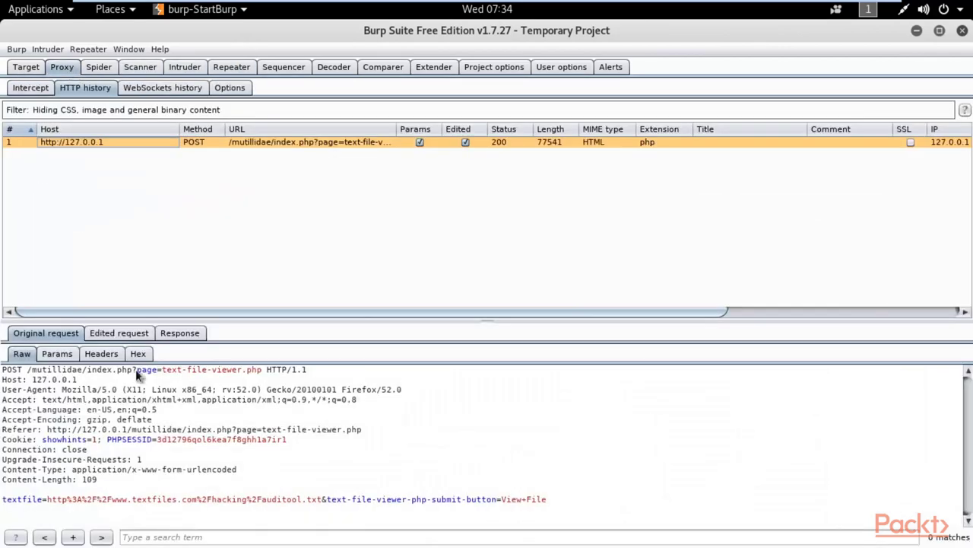
right_click(153, 413)
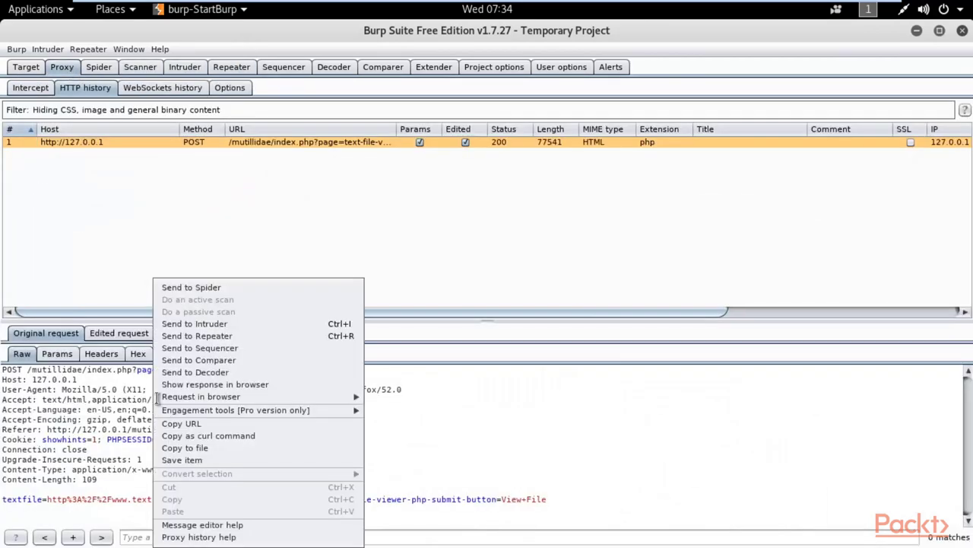
left_click(212, 338)
left_click(233, 70)
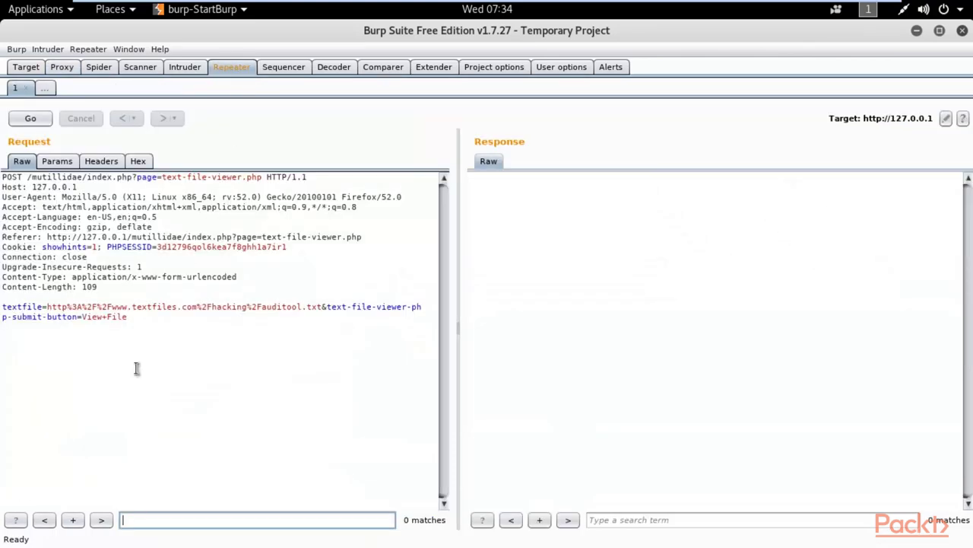
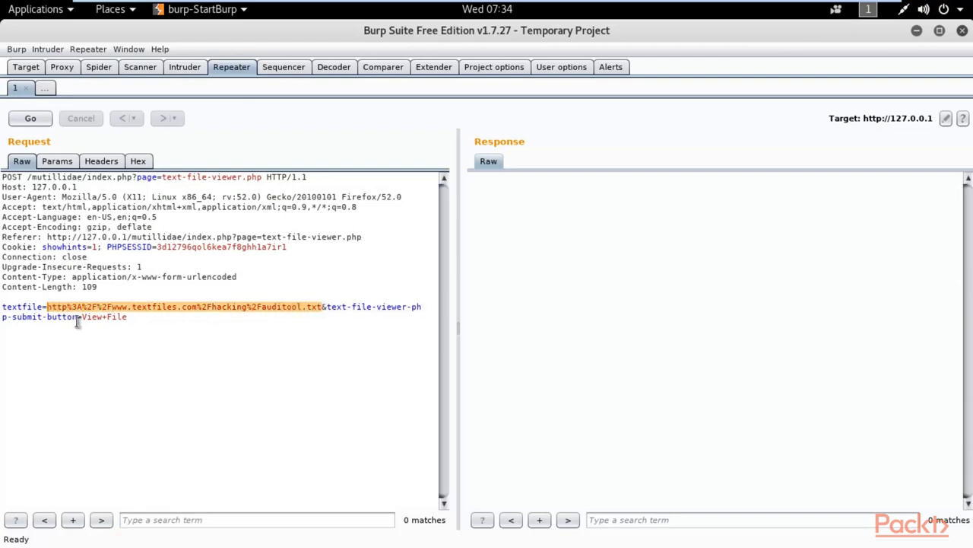
- Replace the textfile parameter's URL in the Repeater request with index.php and send the request
key("BackSpace")
type("index.php")
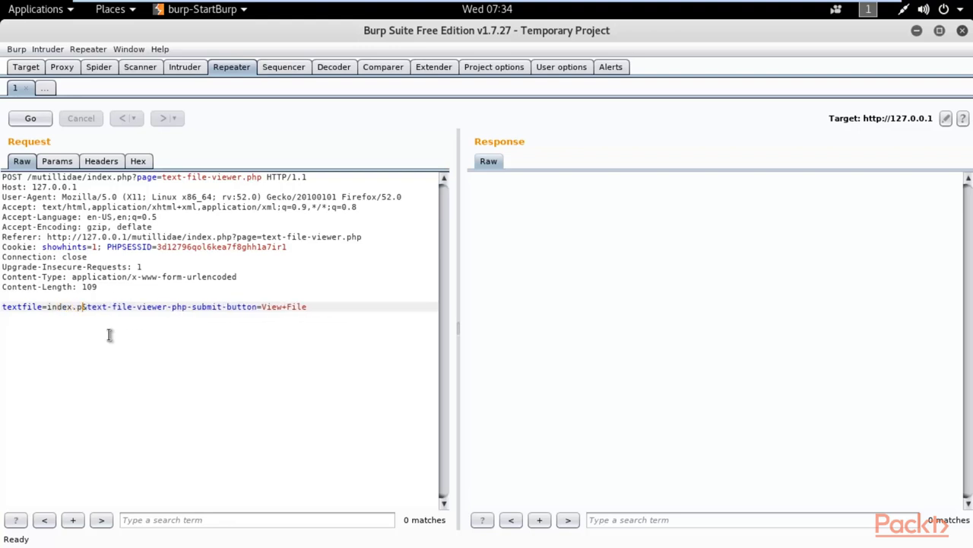
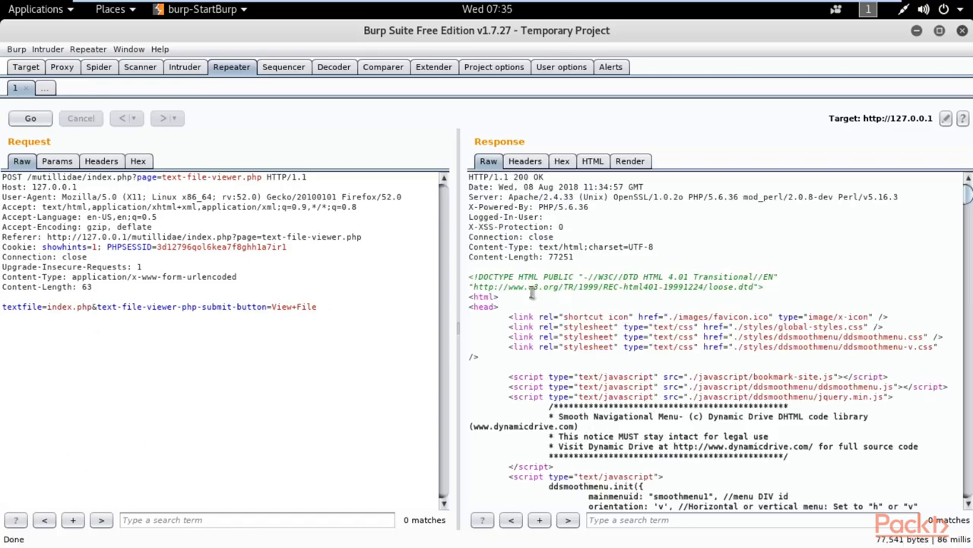
- Examine the raw response to the index.php request, return to its beginning, and display it as a rendered page
left_click_drag(506, 240, 793, 472)
left_click_drag(804, 399, 895, 398)
scroll(736, 304, "down", 4)
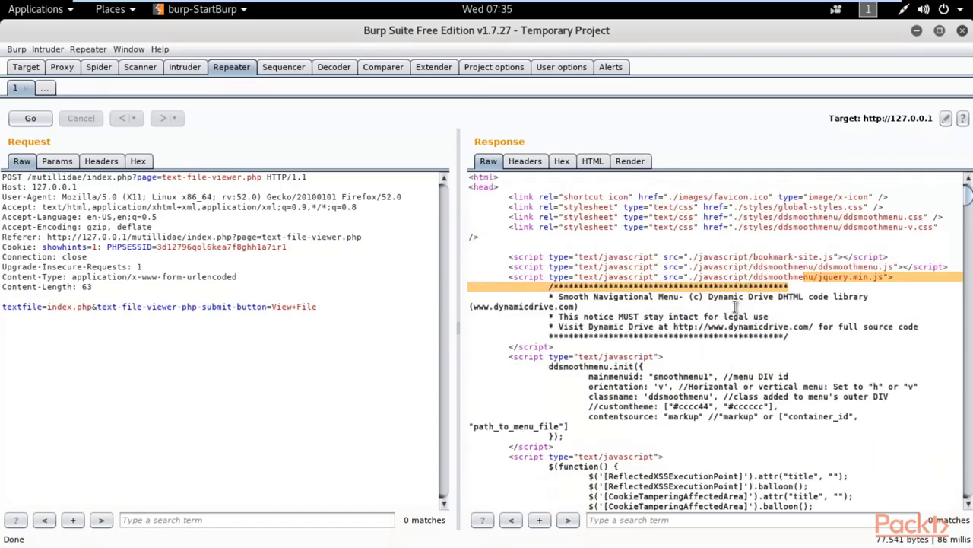
scroll(761, 319, "down", 6)
scroll(778, 339, "down", 5)
left_click_drag(968, 204, 964, 166)
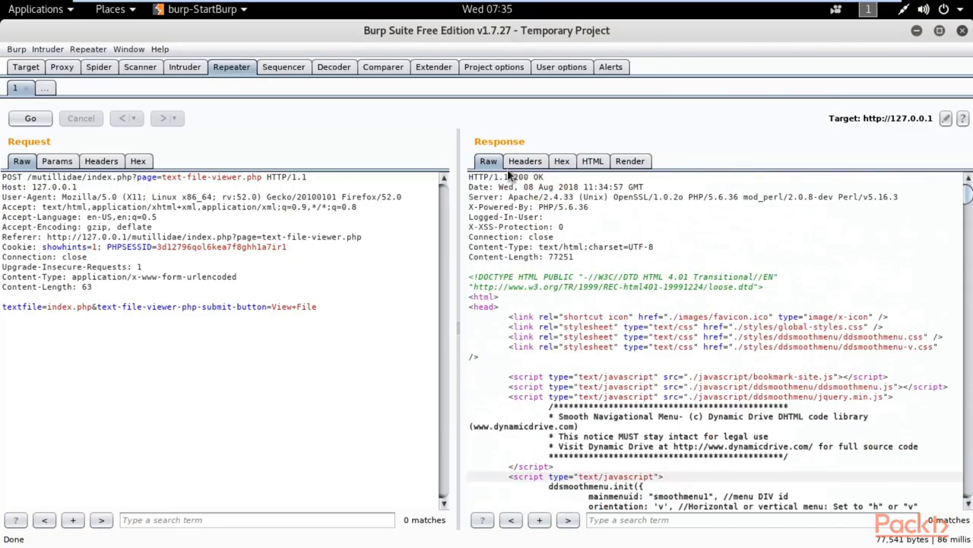
left_click(562, 160)
left_click(633, 162)
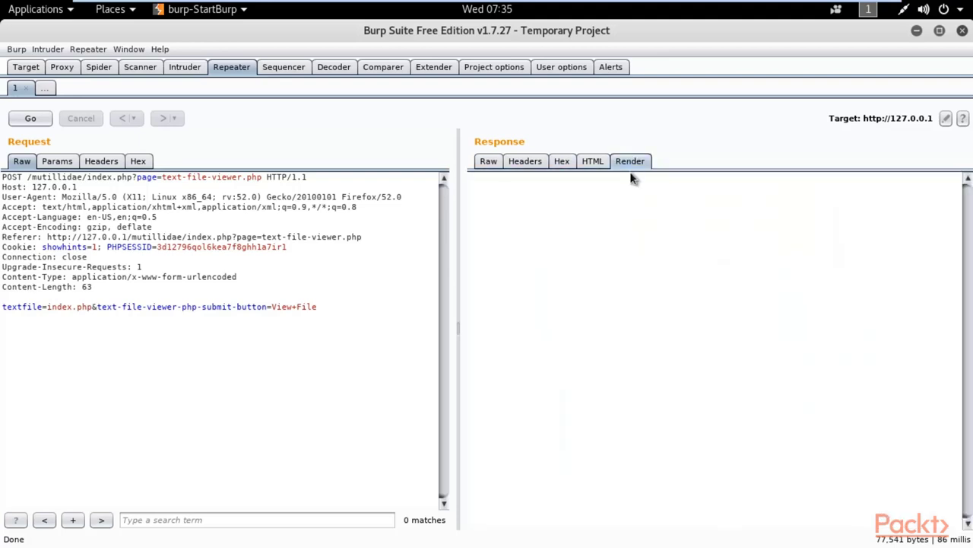
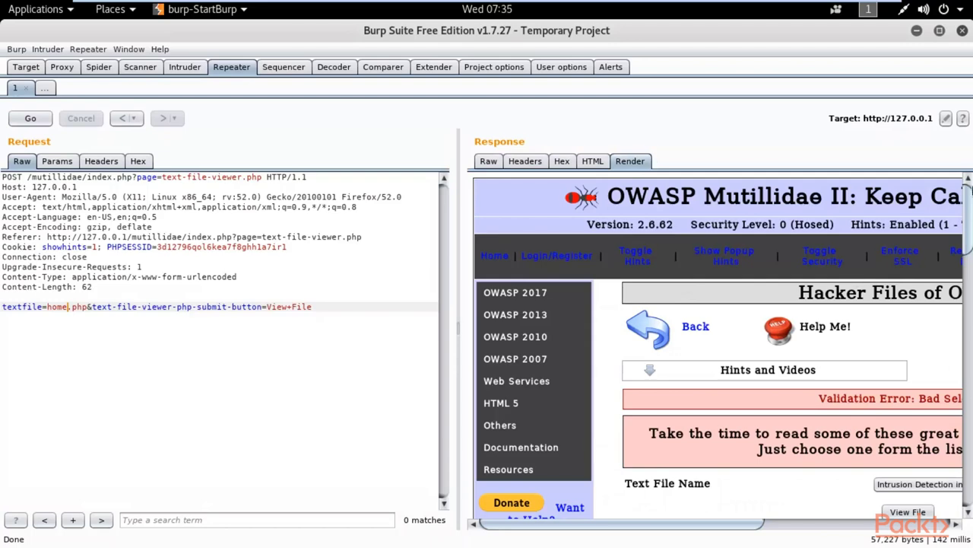
- Examine the home.php source code in the rendered response below the text file form
left_click_drag(968, 196, 968, 251)
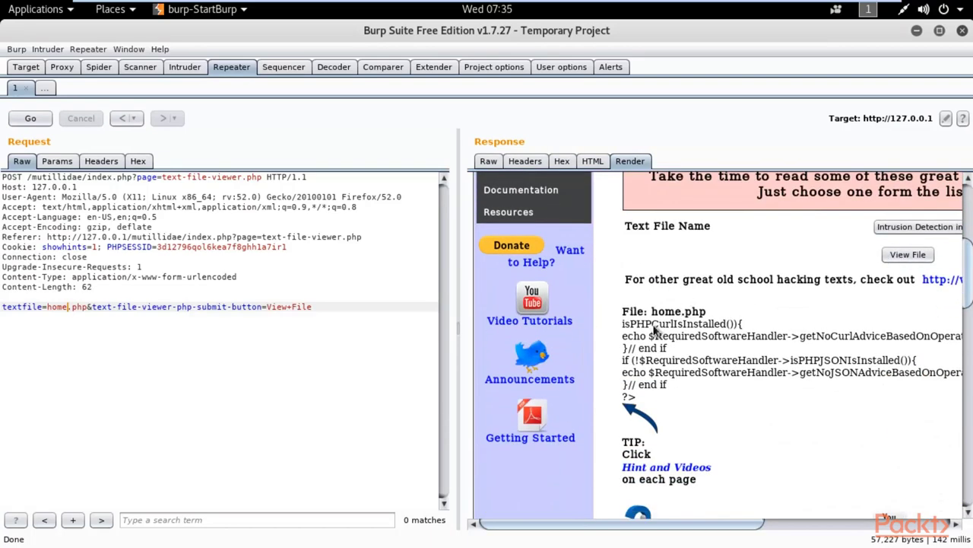